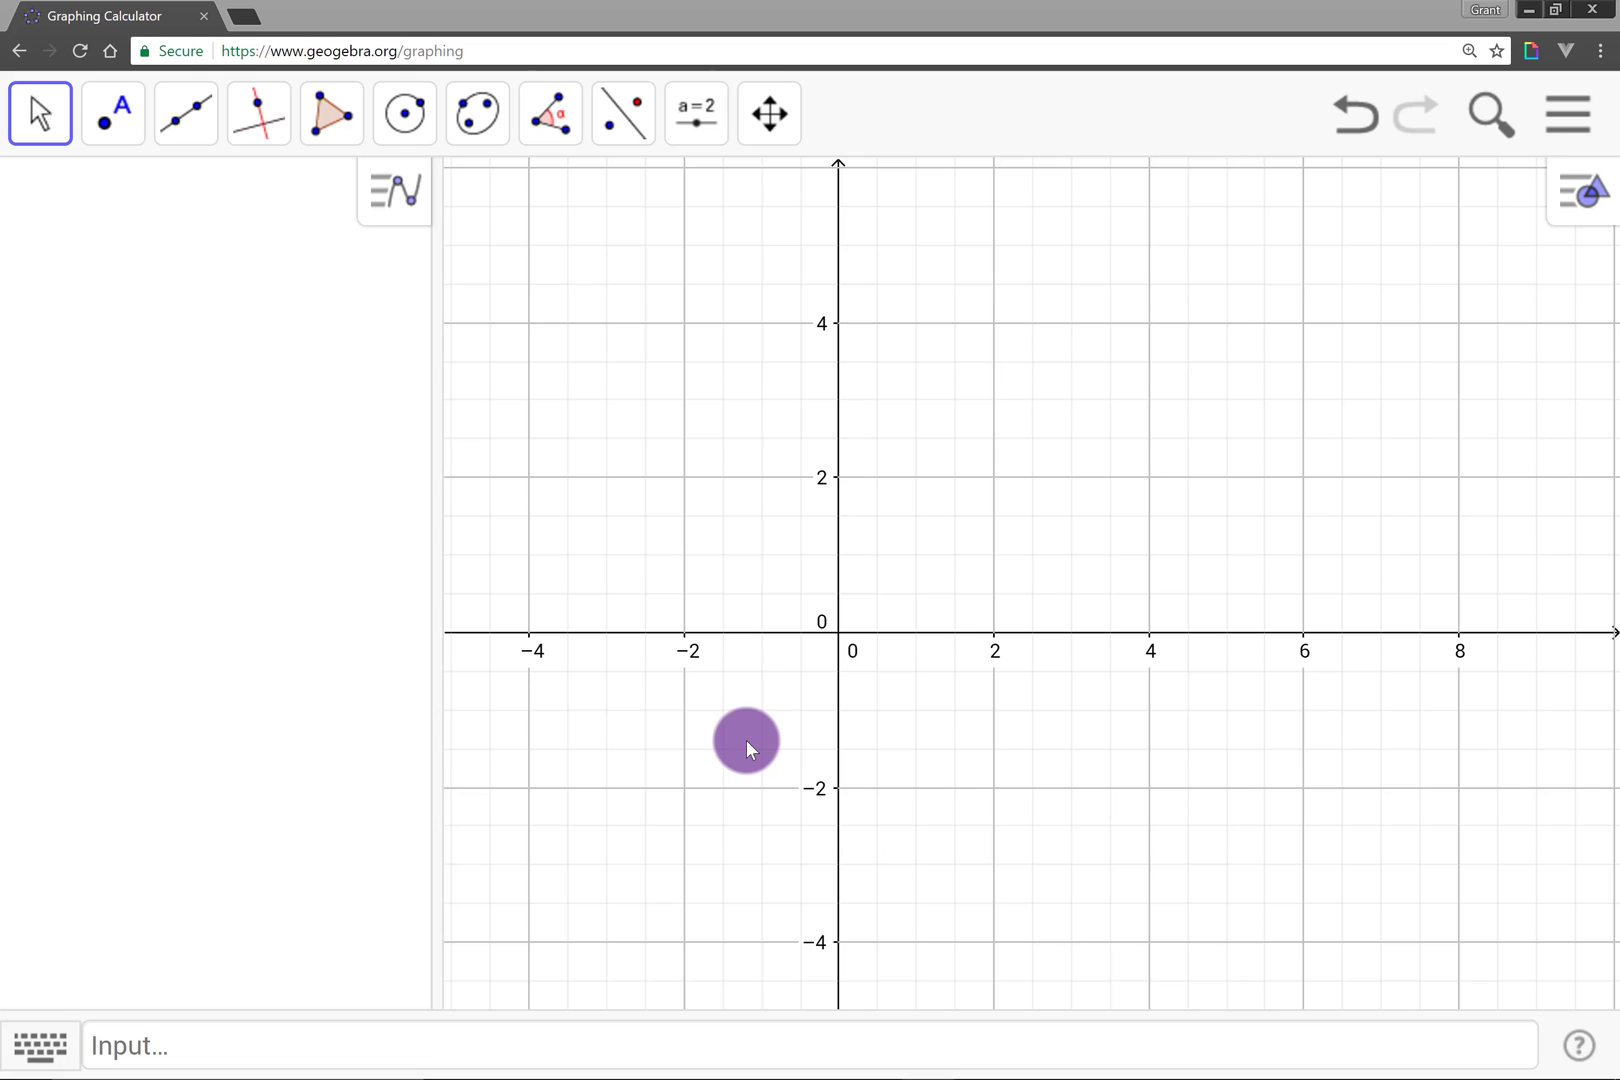
- Define and plot the function f(x) = e^sin(x)
left_click(564, 1034)
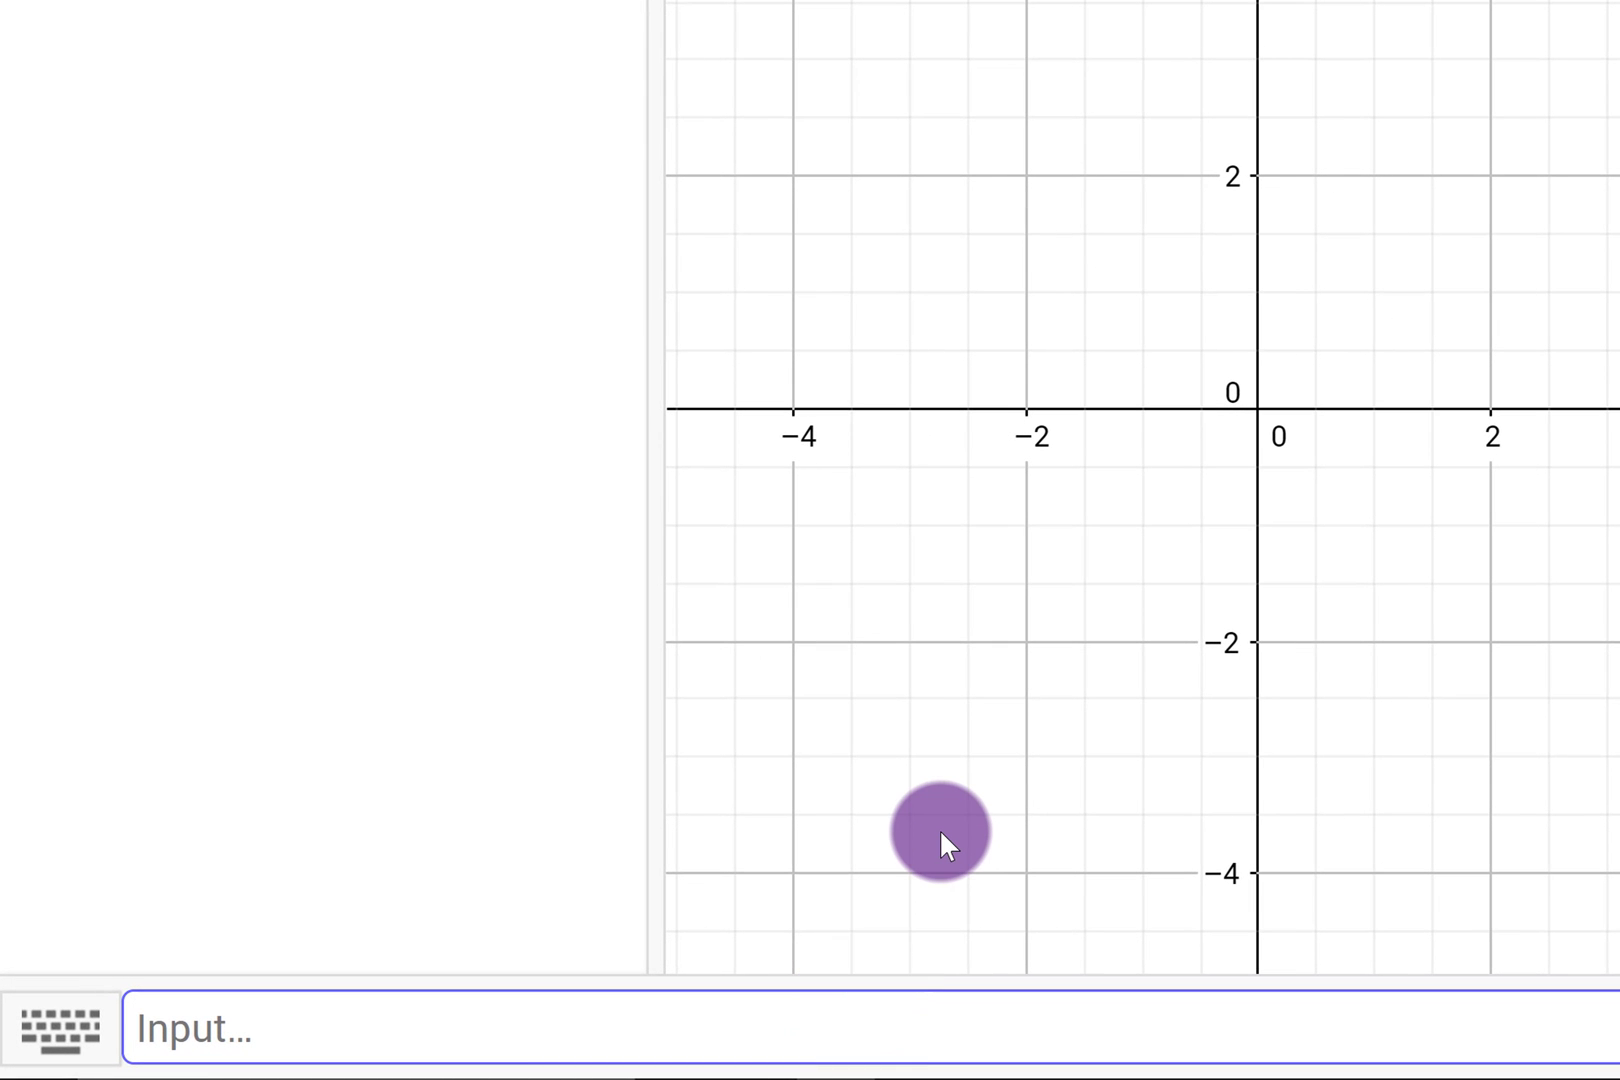
type("f(x")
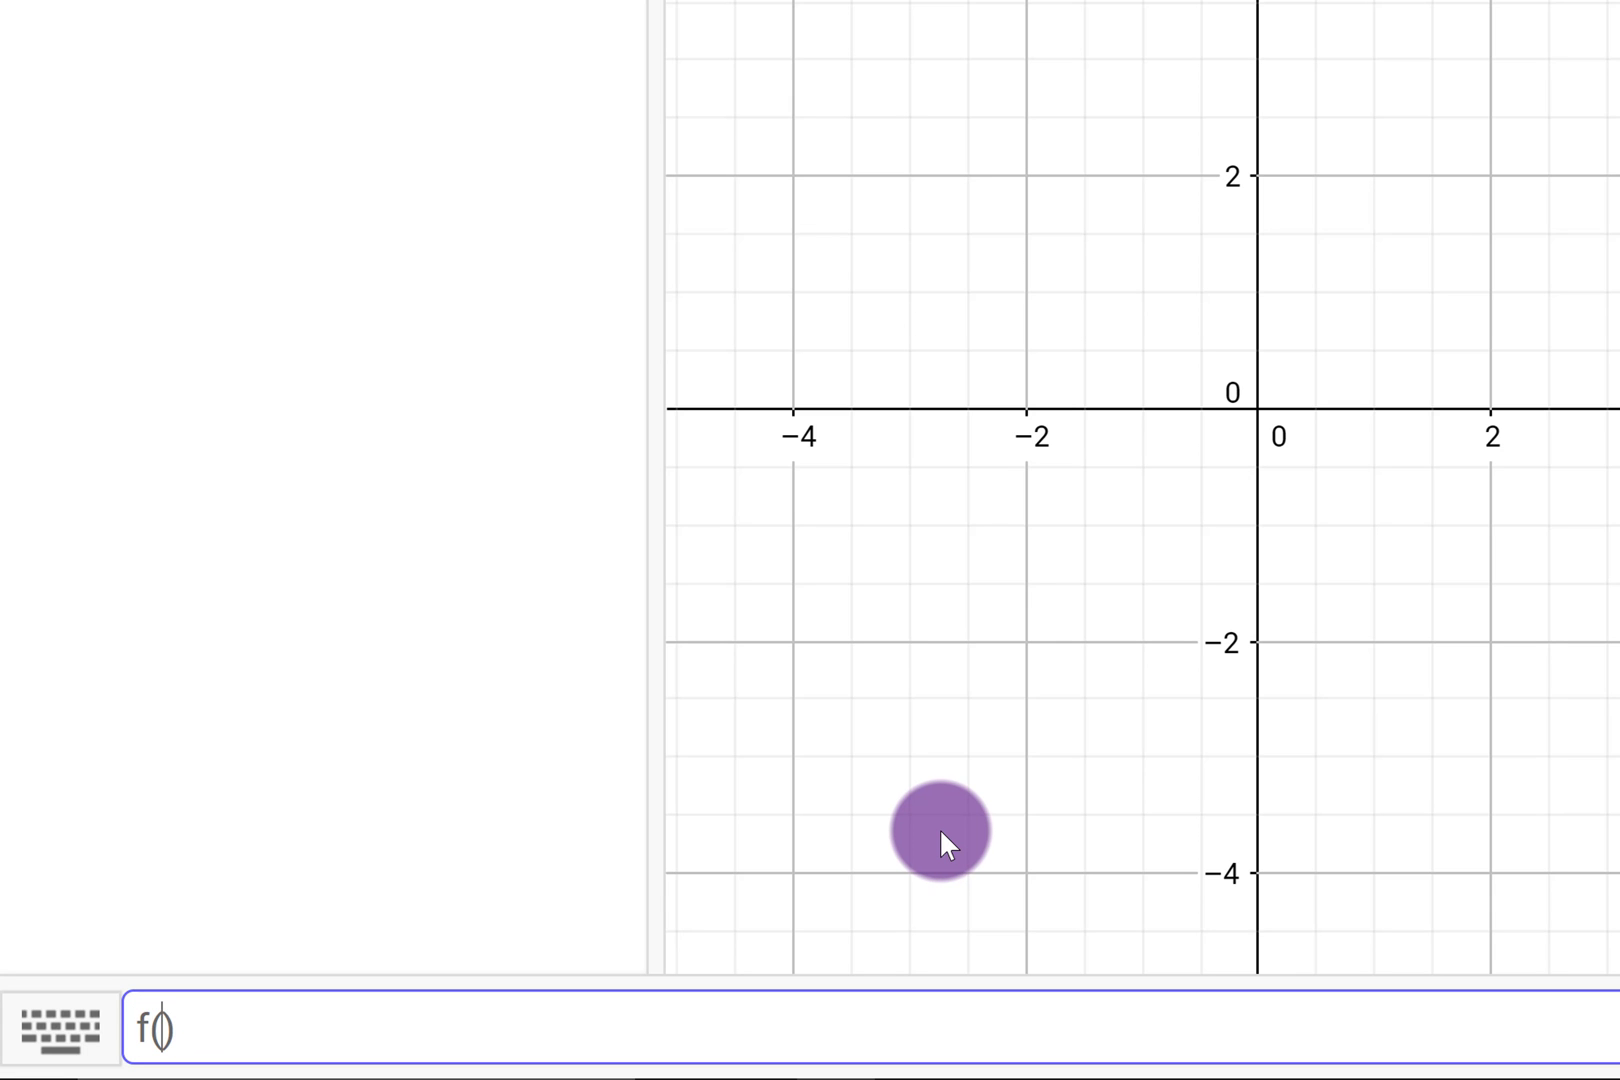
type(") =")
type("e^")
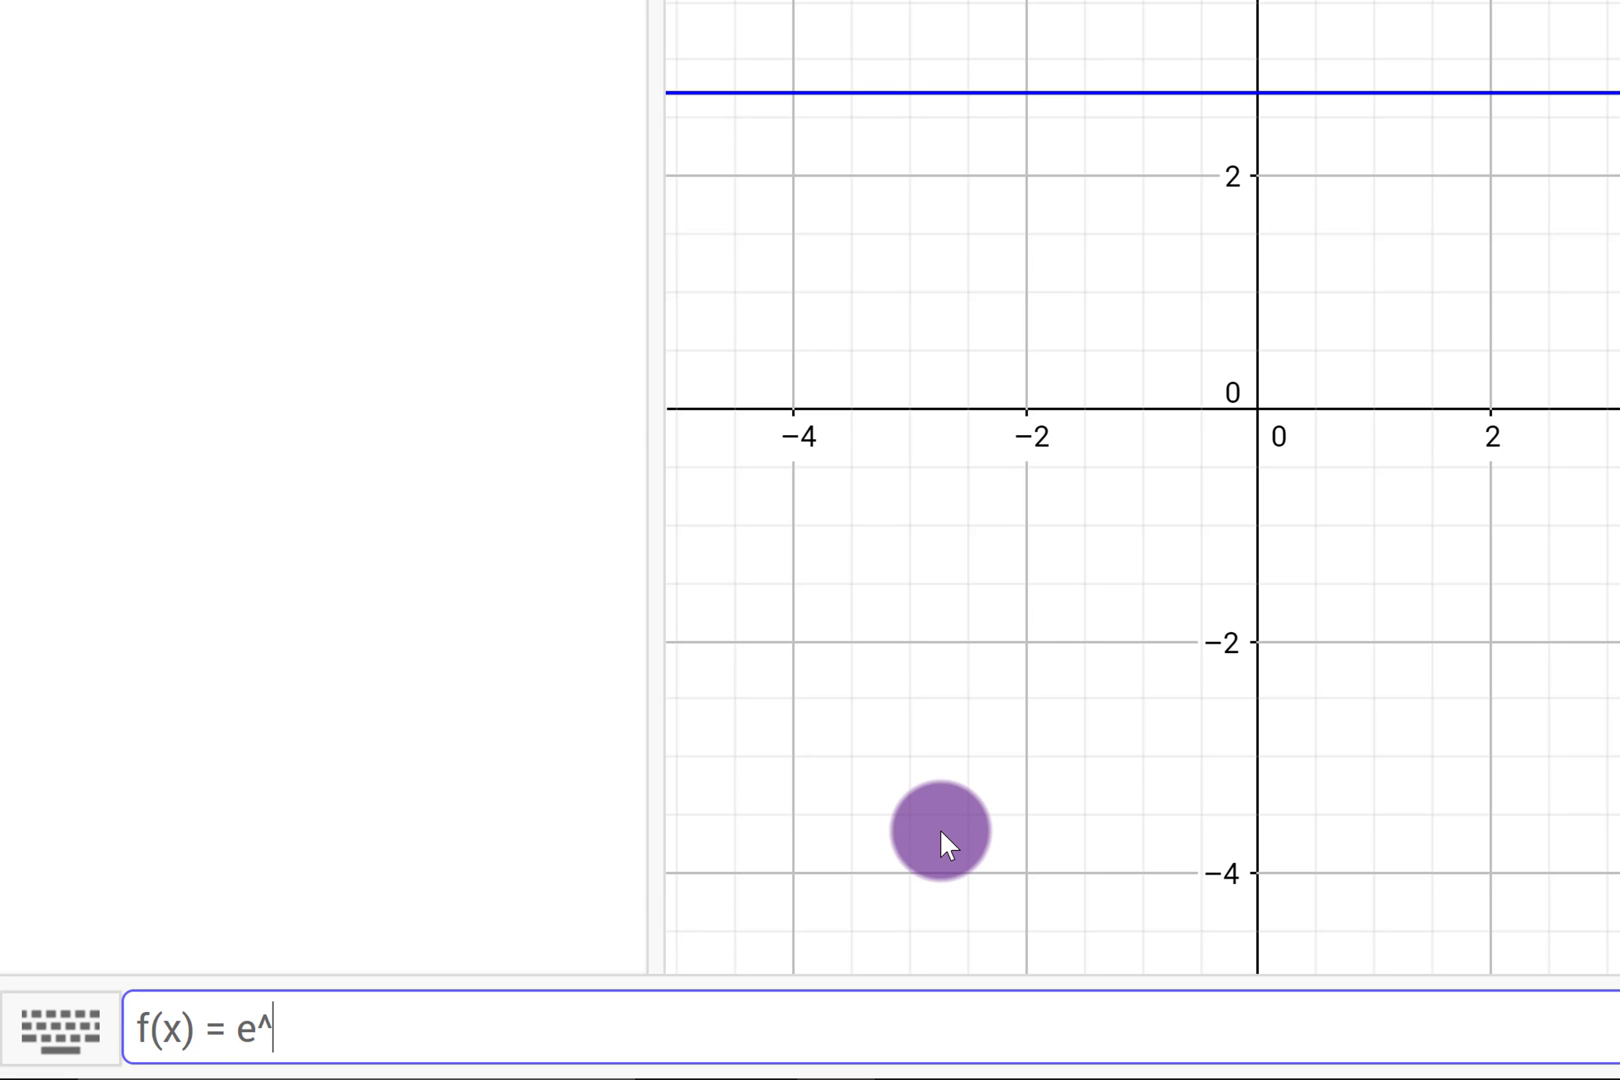
type("sin(x")
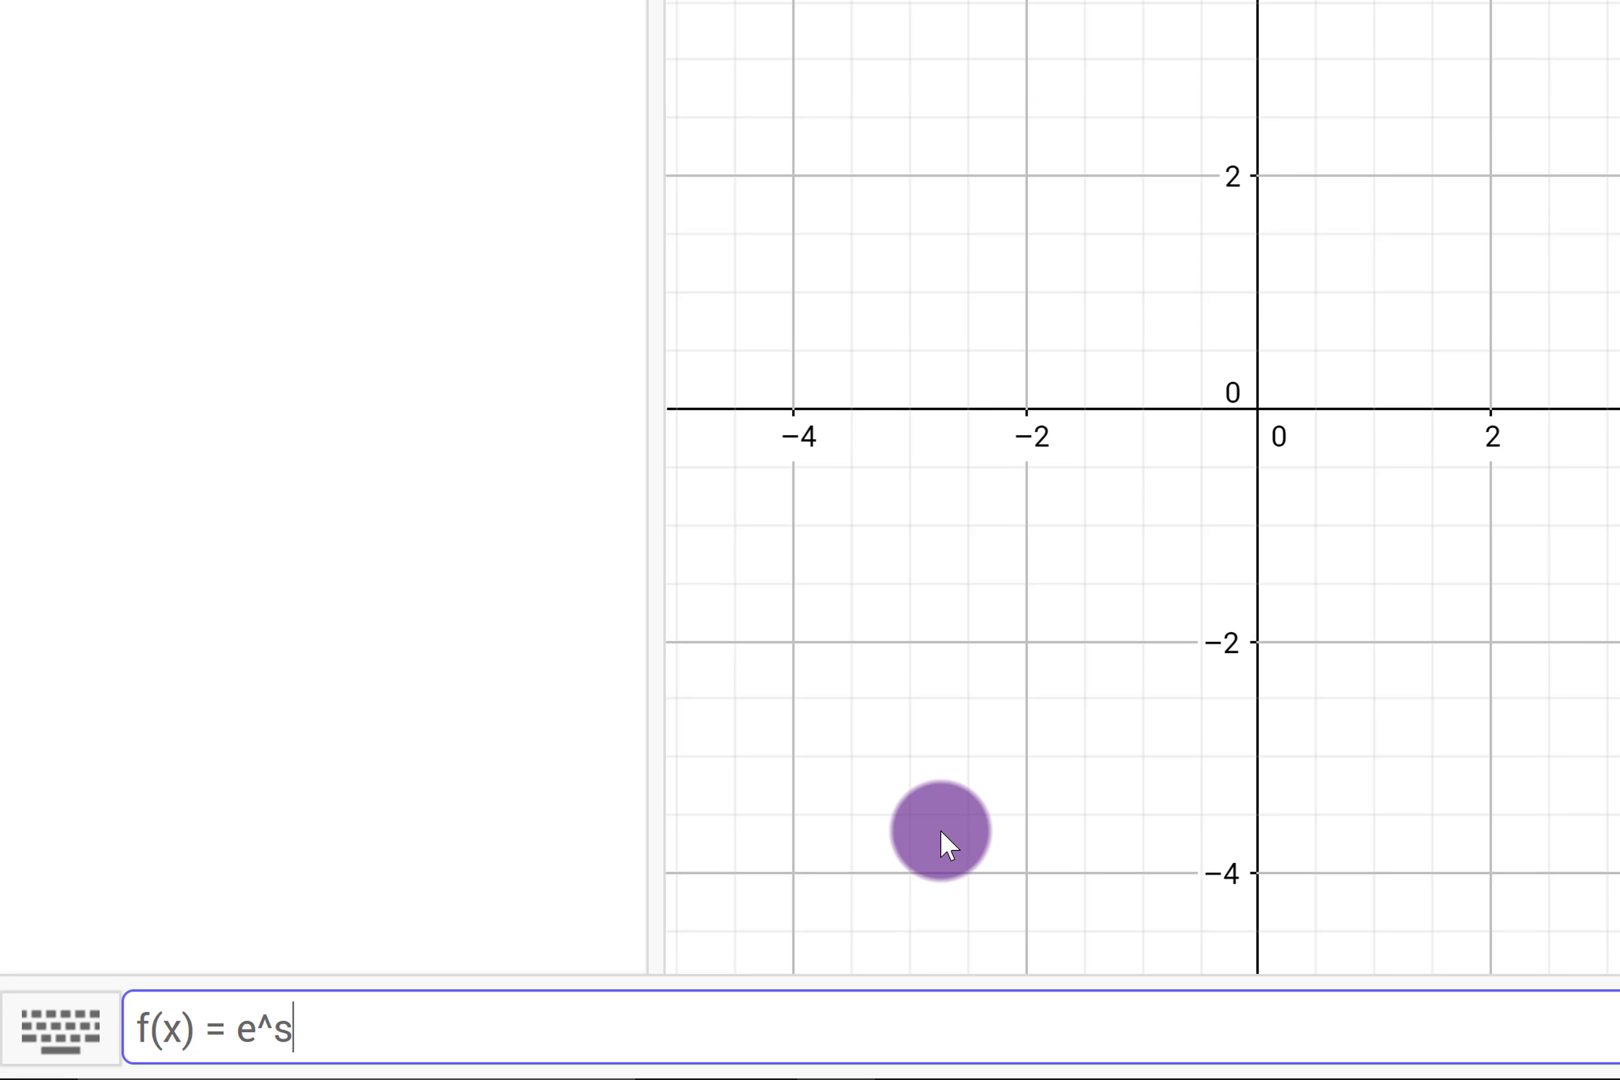
type(")")
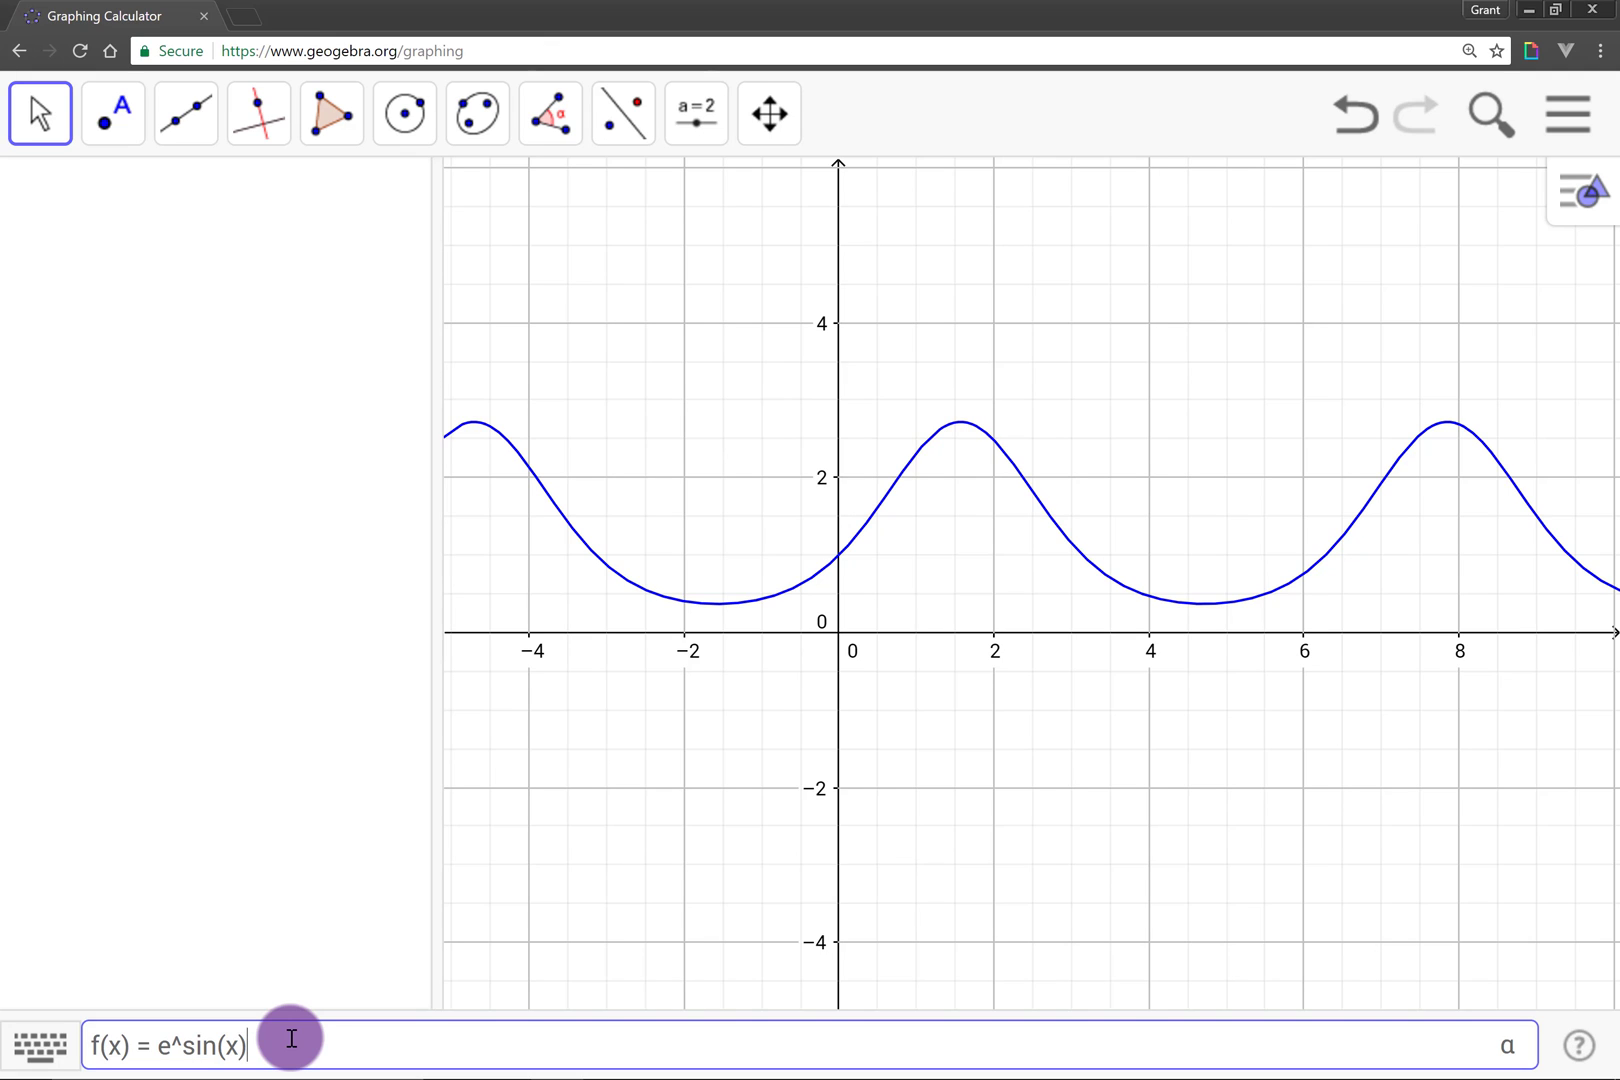
key("Return")
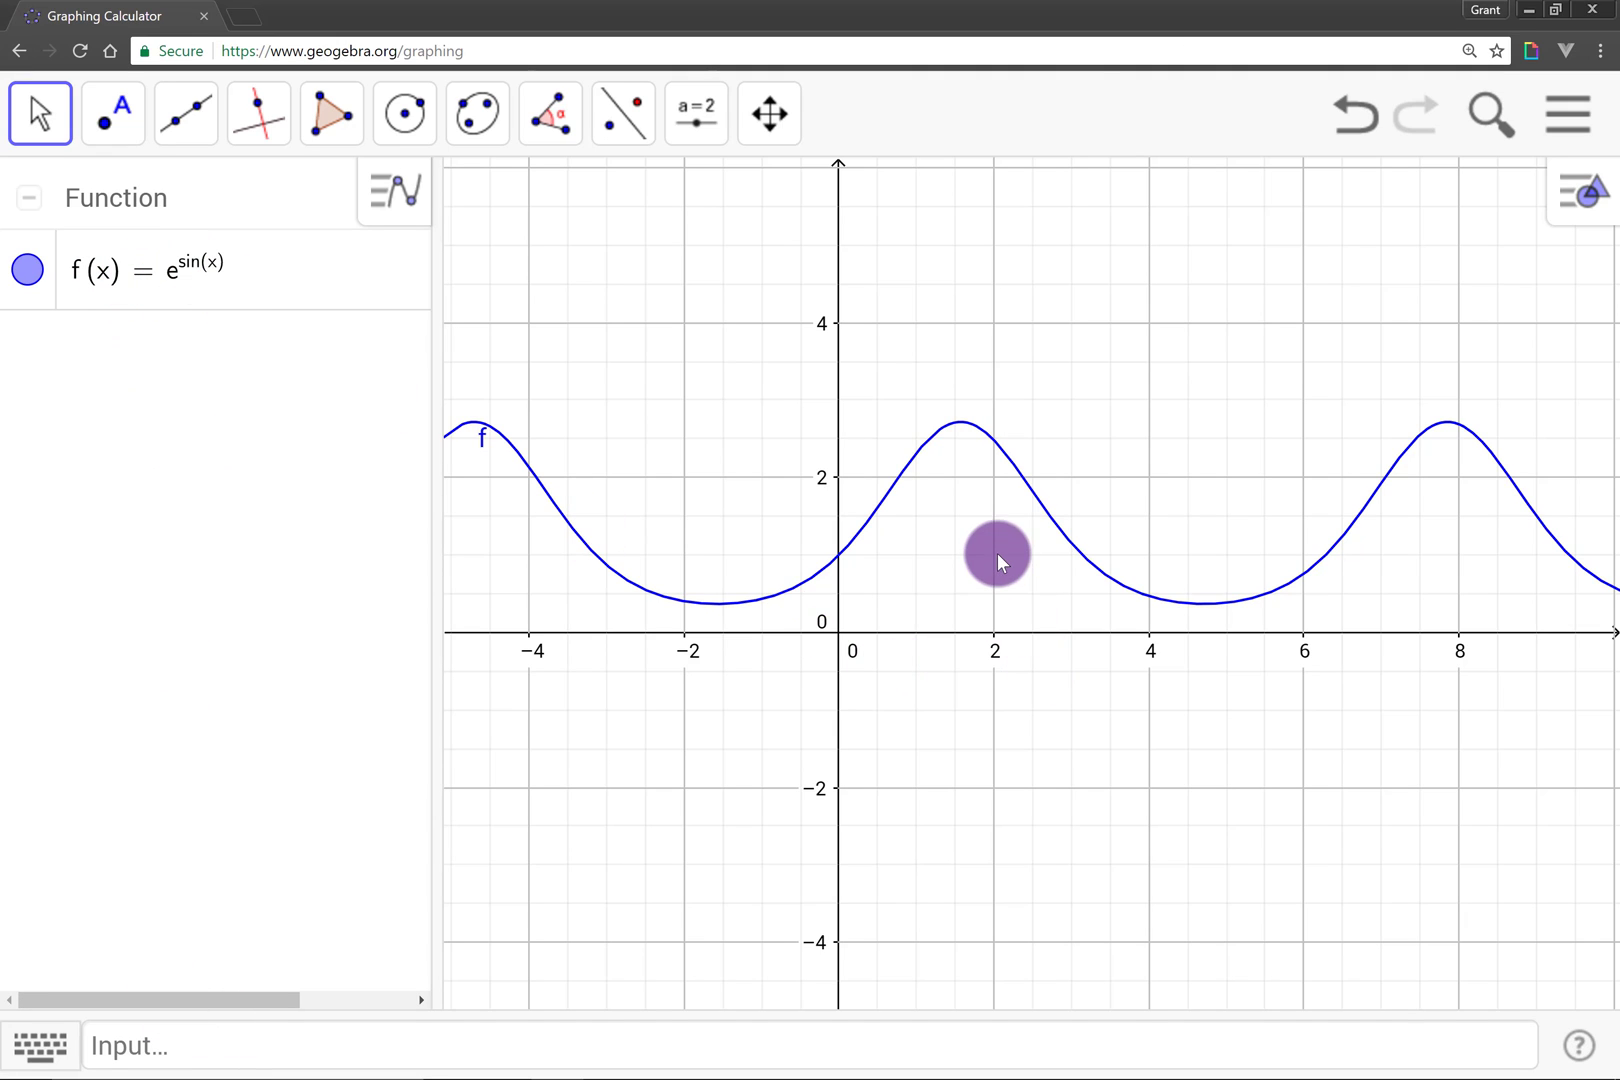
- Set the curve of f to line thickness 6 and colour it dark green
left_click_drag(994, 553, 868, 575)
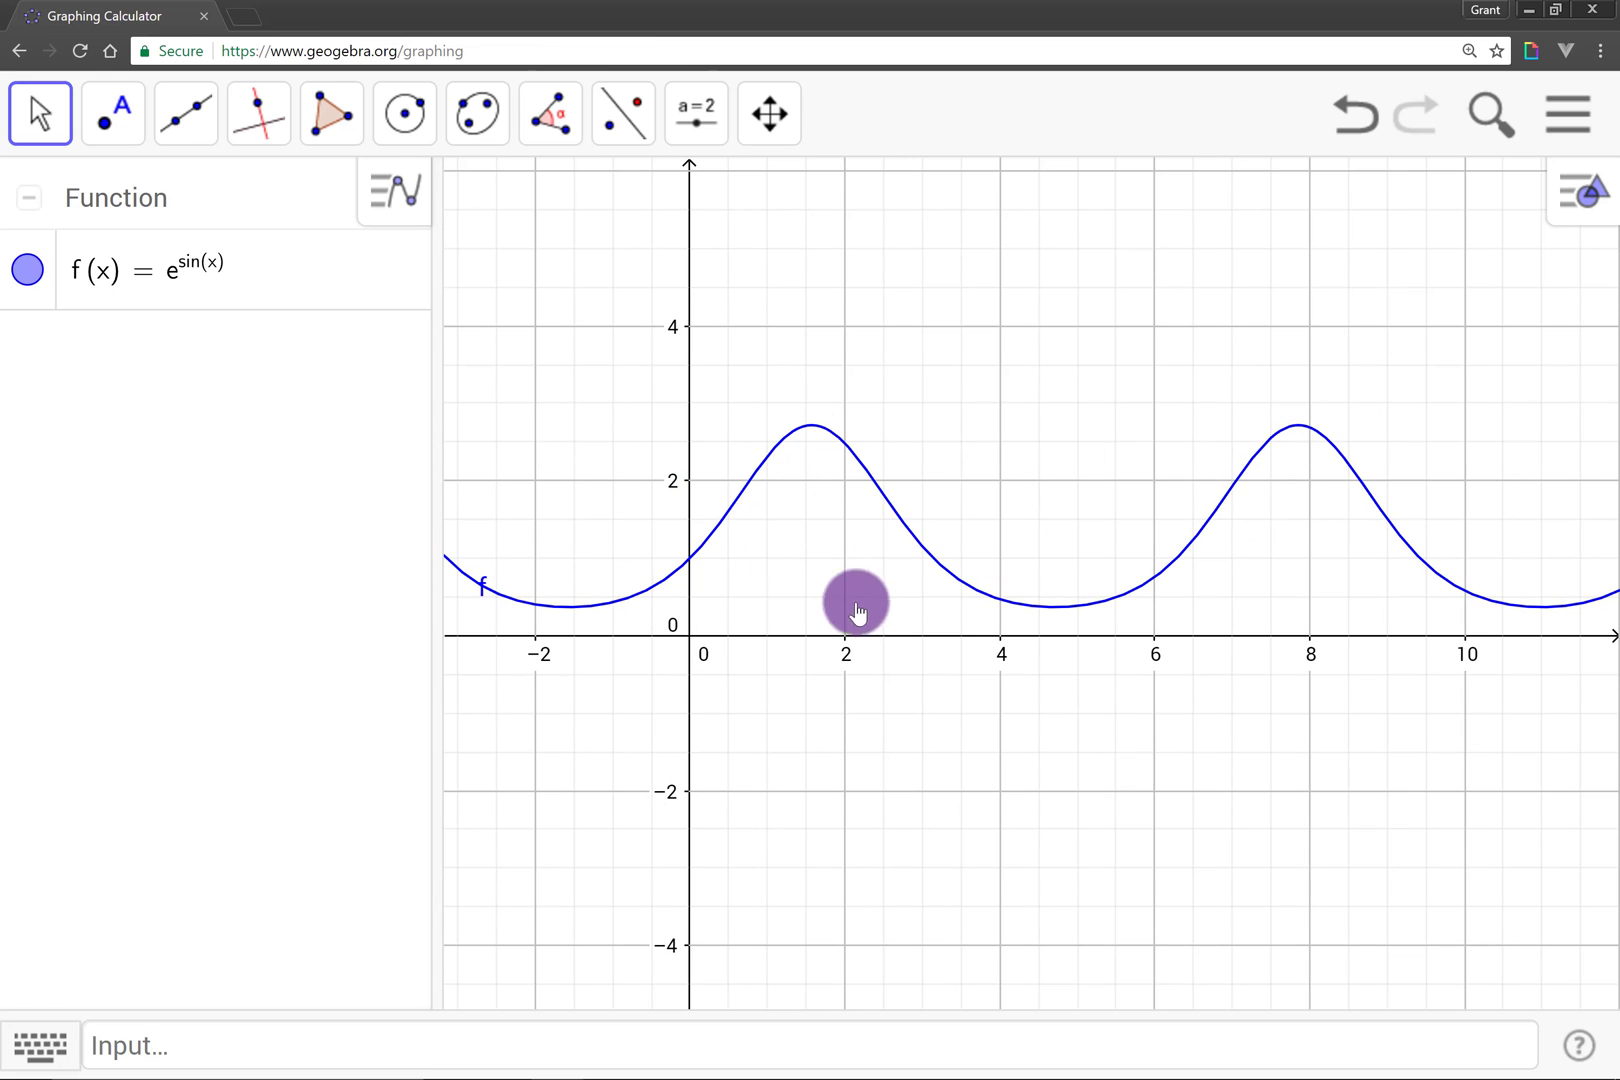
left_click_drag(713, 531, 825, 530)
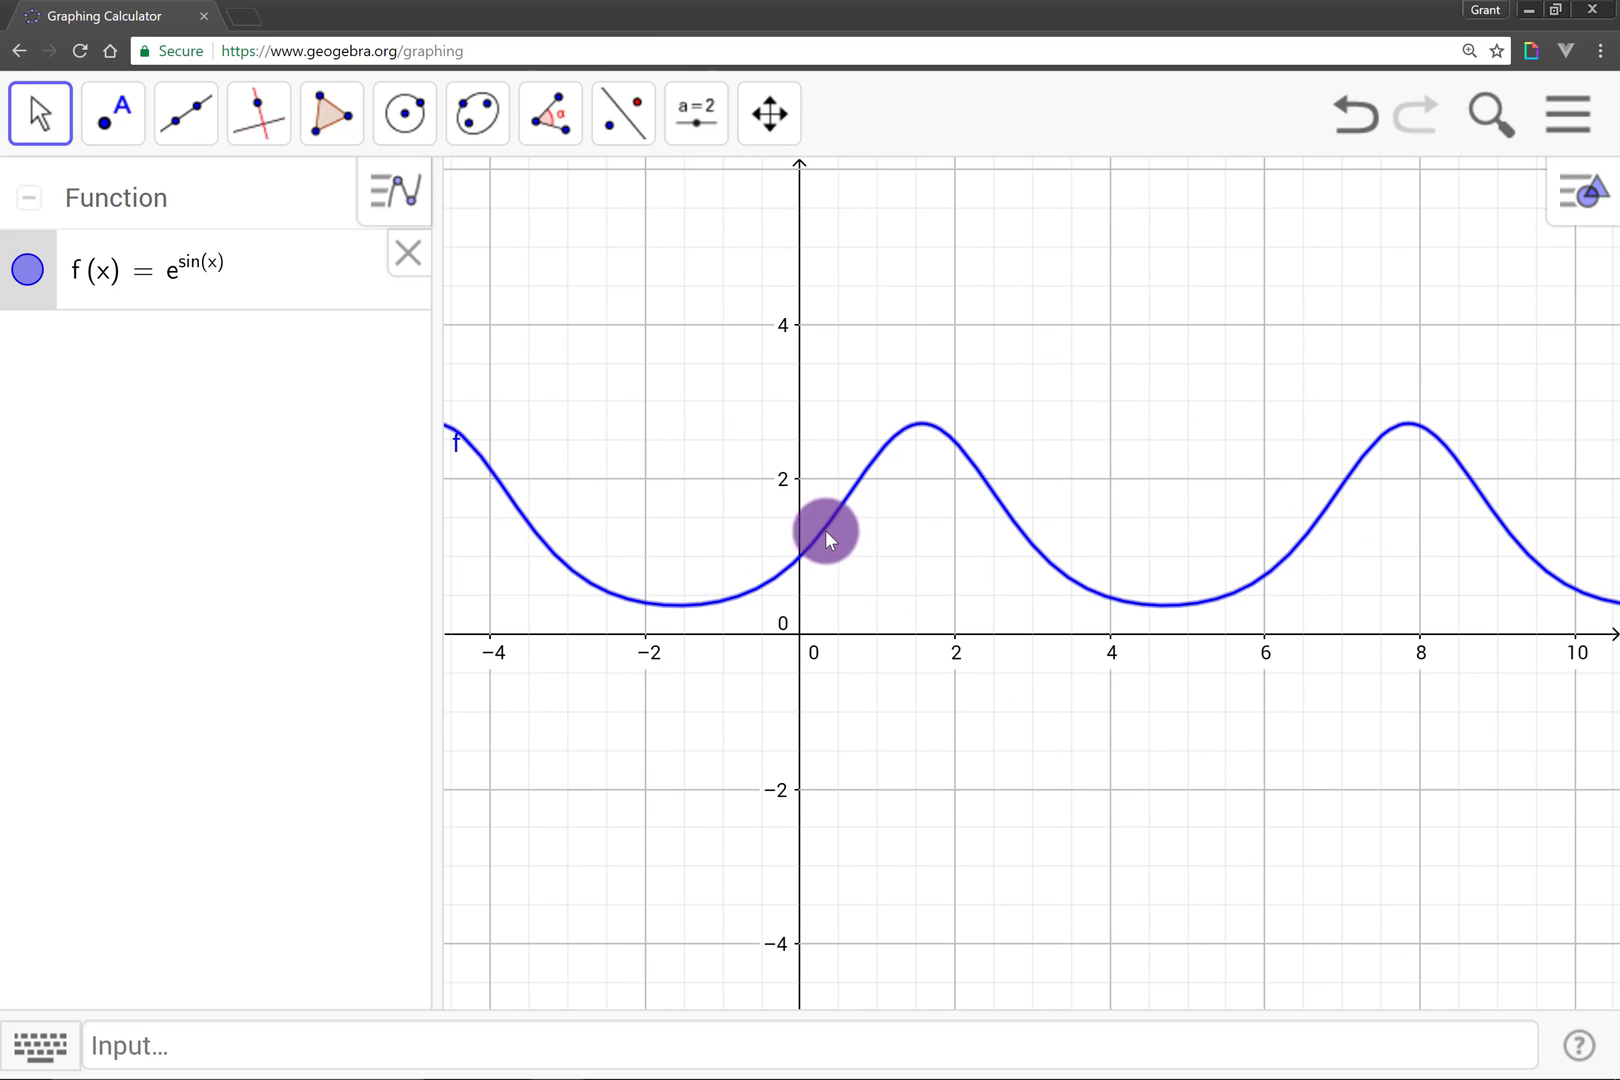
left_click(1583, 192)
left_click(1258, 192)
left_click_drag(1300, 302, 1345, 309)
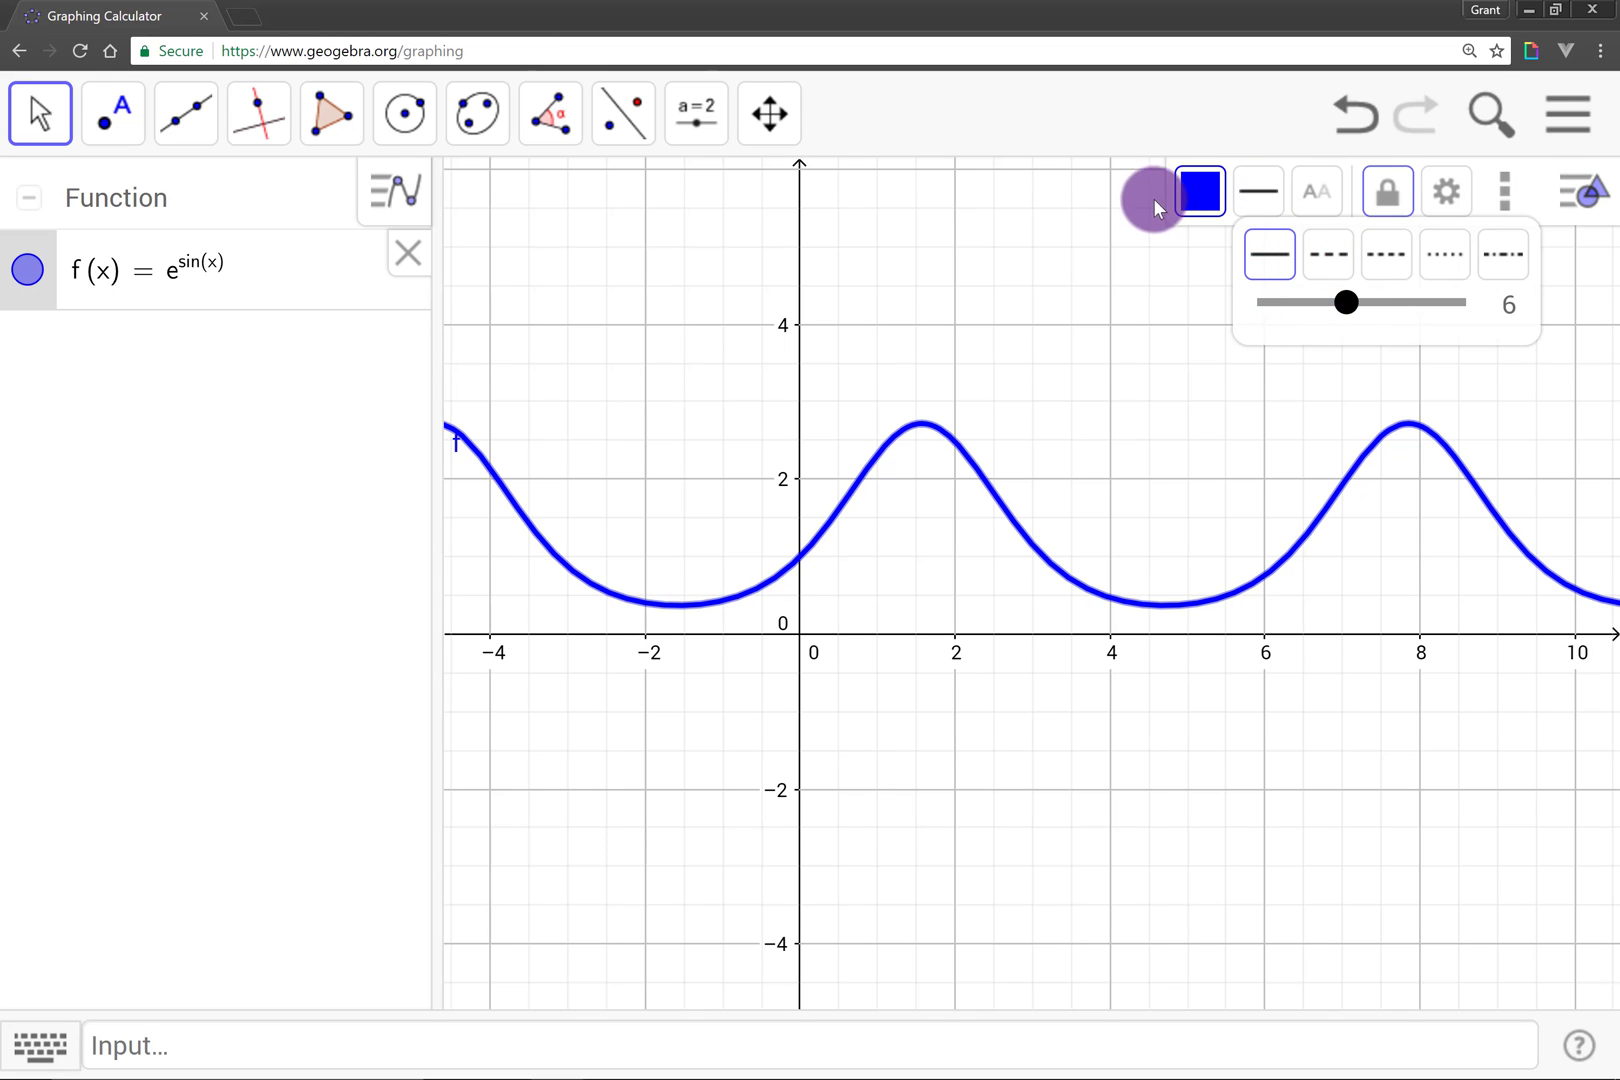
left_click(1200, 191)
left_click(1213, 254)
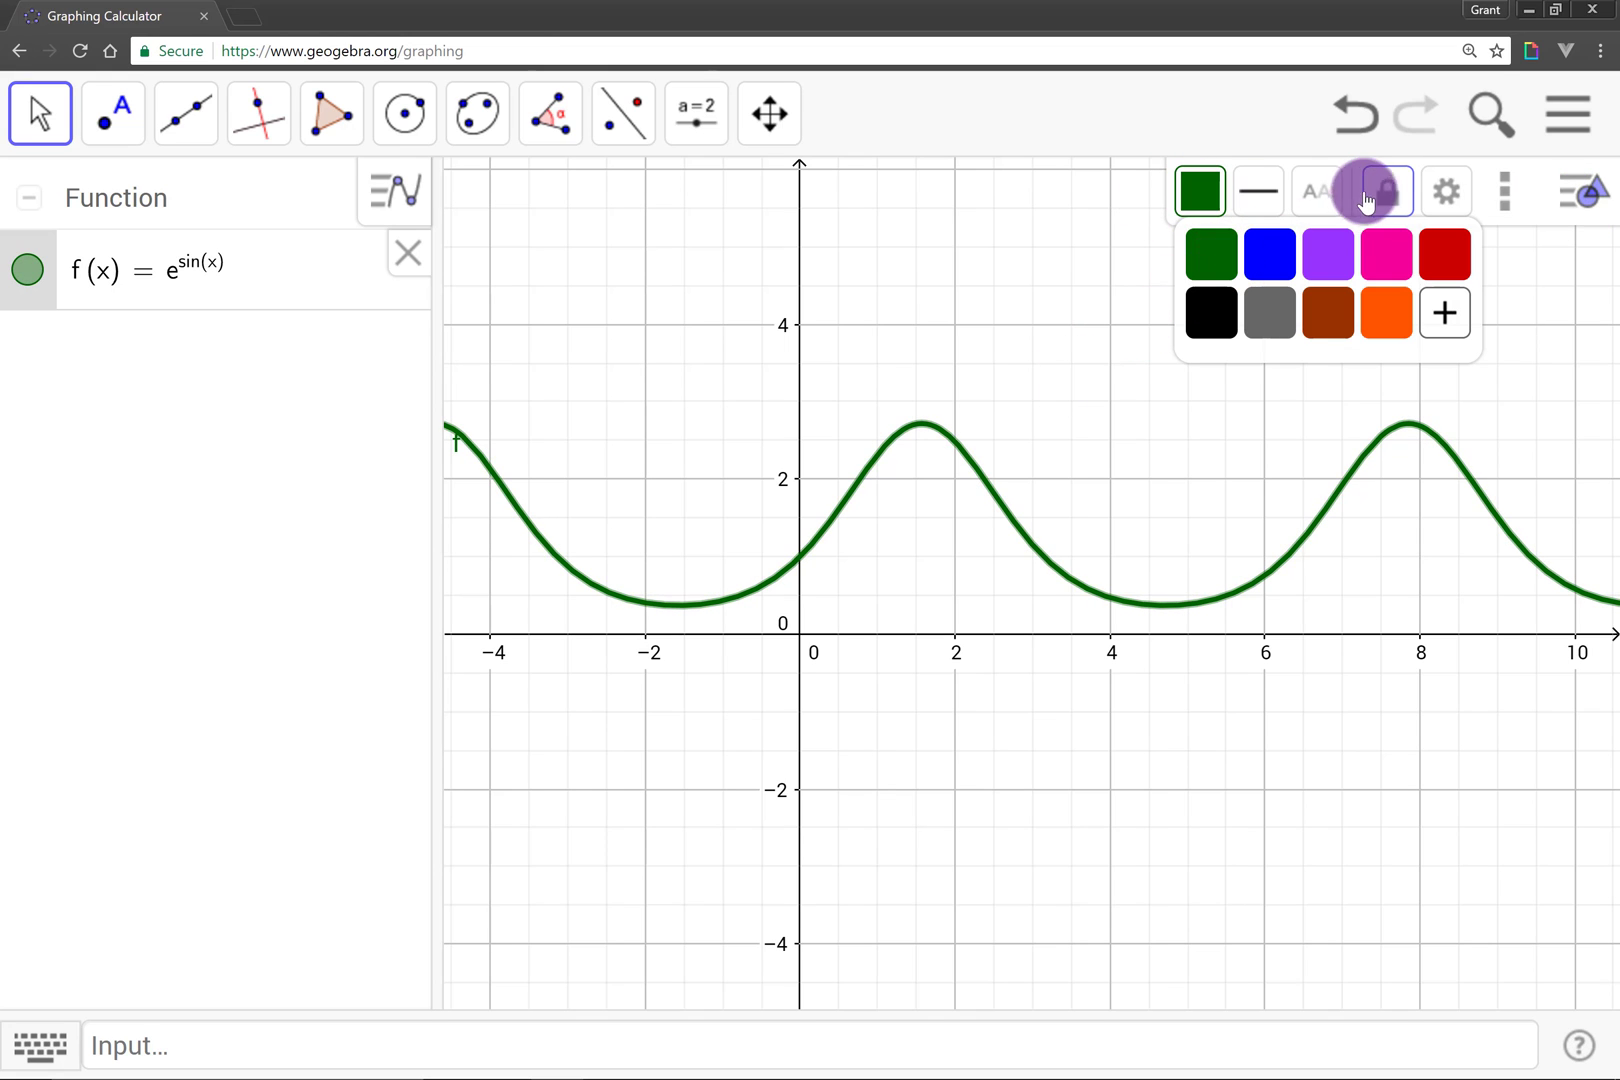
- Hide the name label on the curve of f and close the style options
left_click(1318, 191)
left_click(1320, 246)
left_click(1007, 418)
left_click_drag(809, 577, 906, 610)
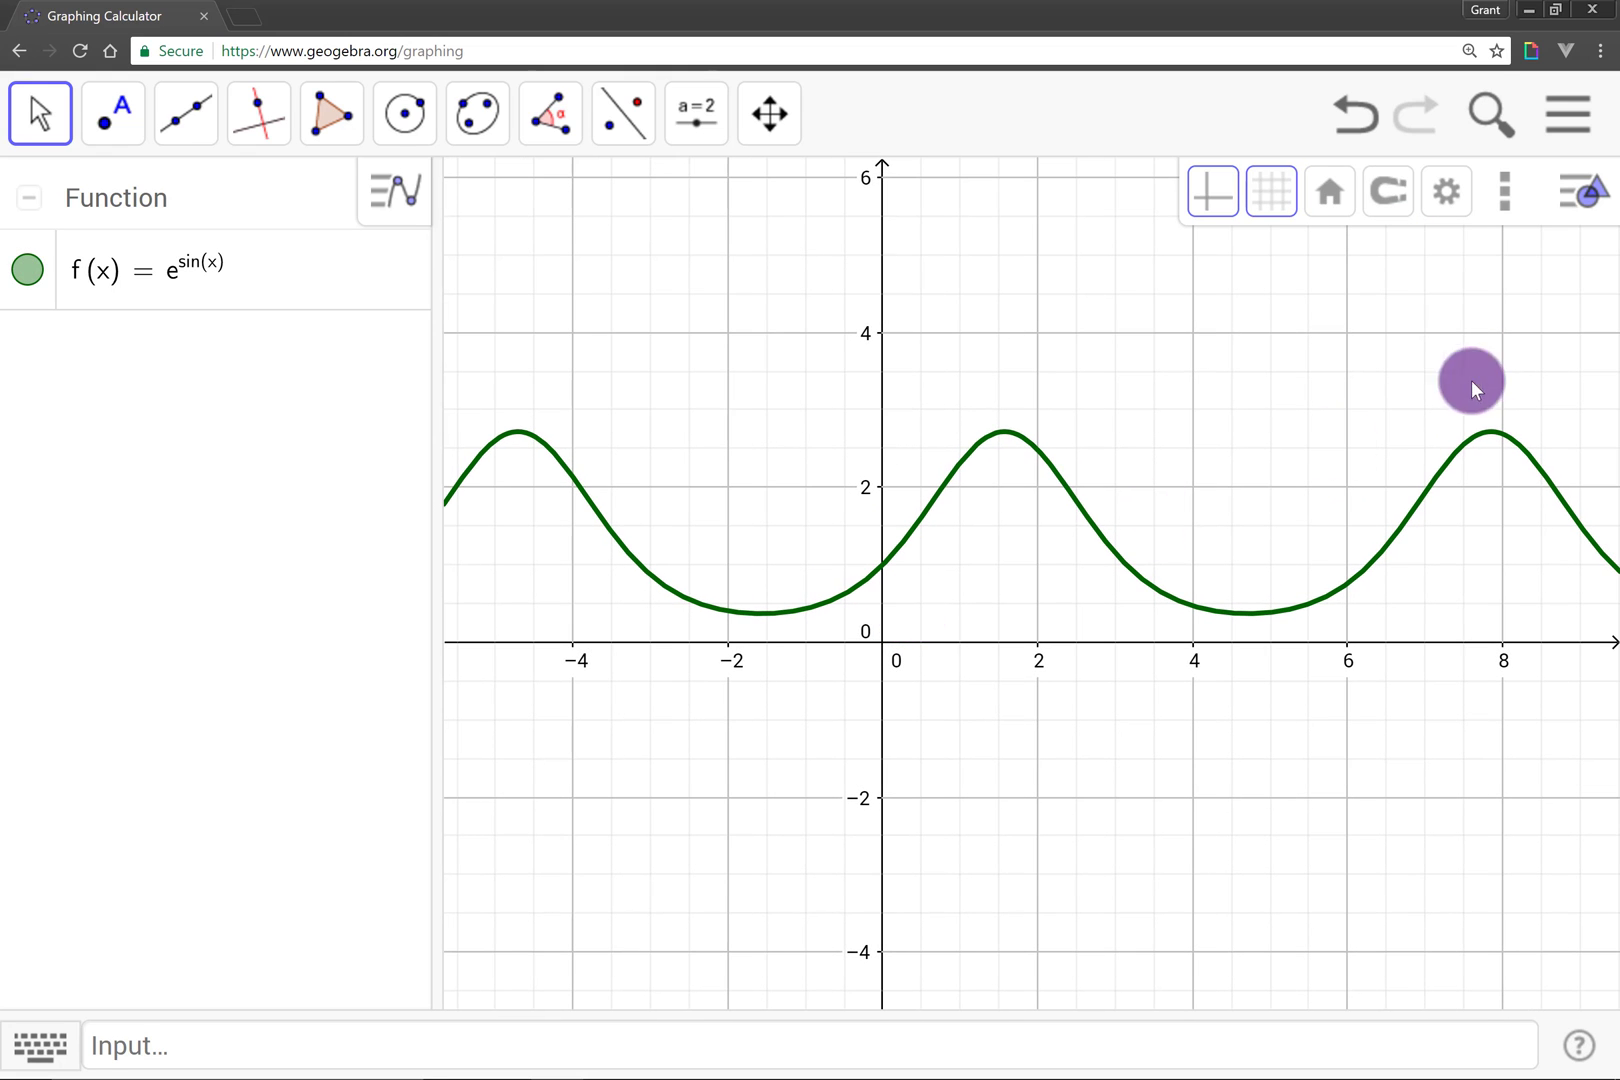
left_click(1584, 190)
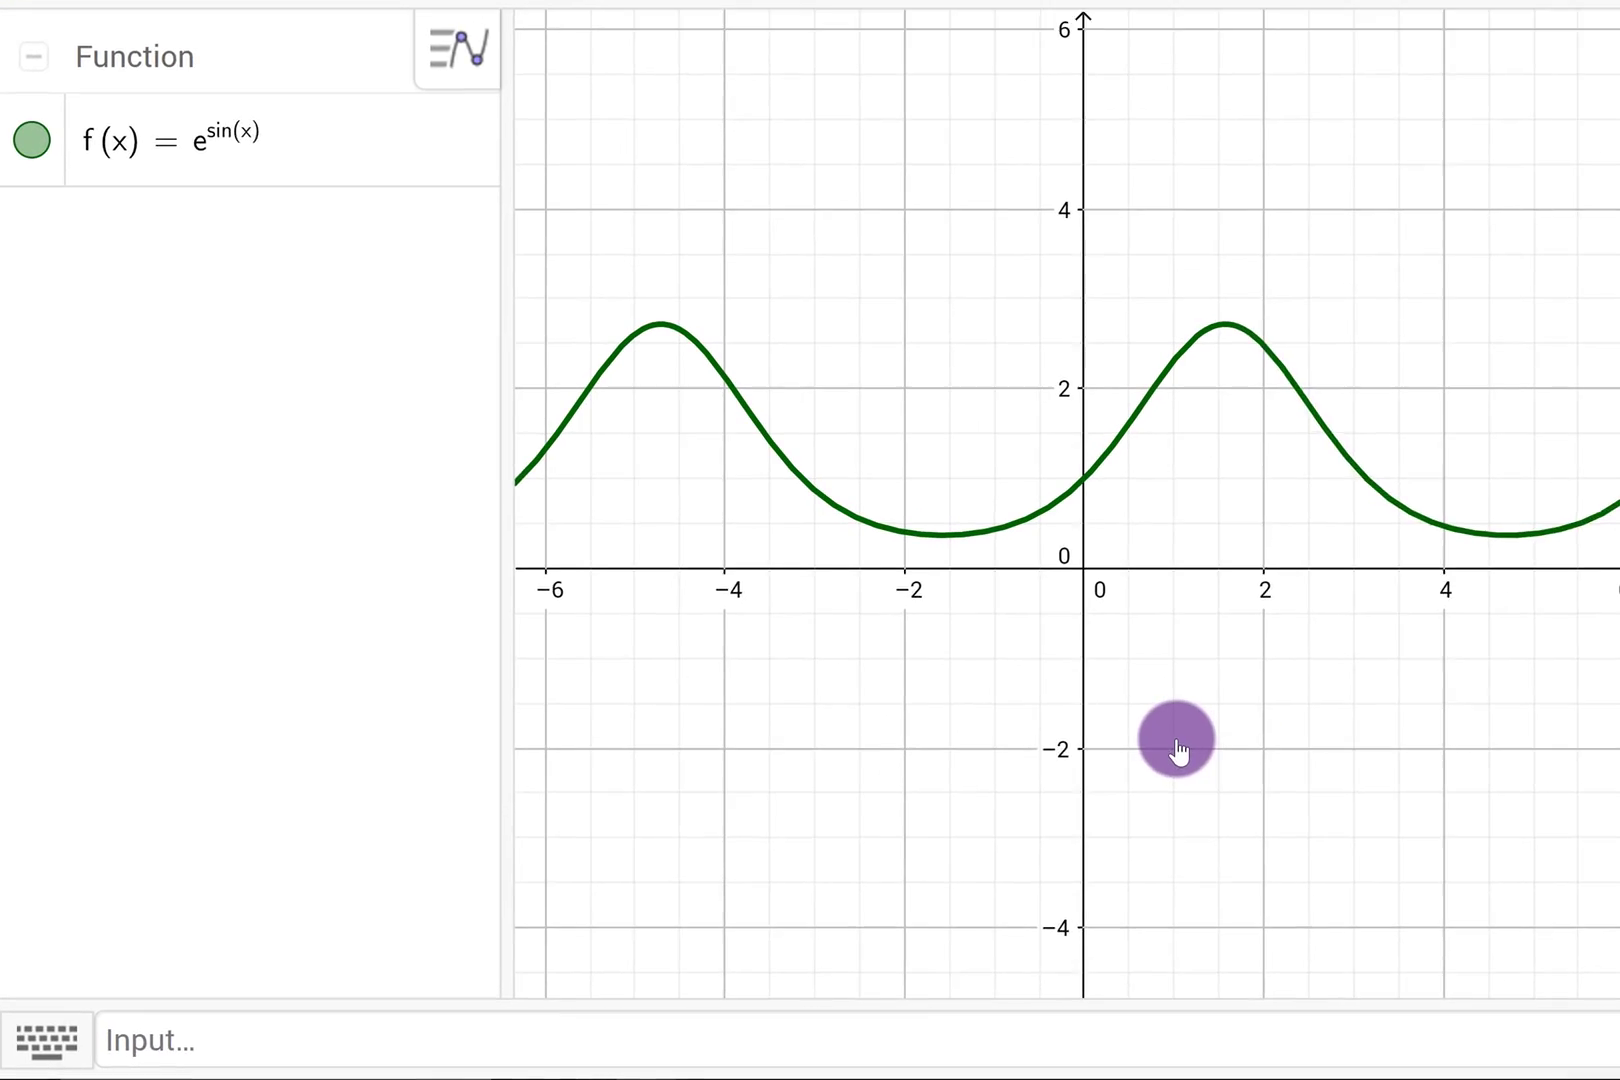
- Define g as x^2 restricted to x from -2 to 2 by entering g(x) = Function(x^2, -2, 2)
left_click(989, 1043)
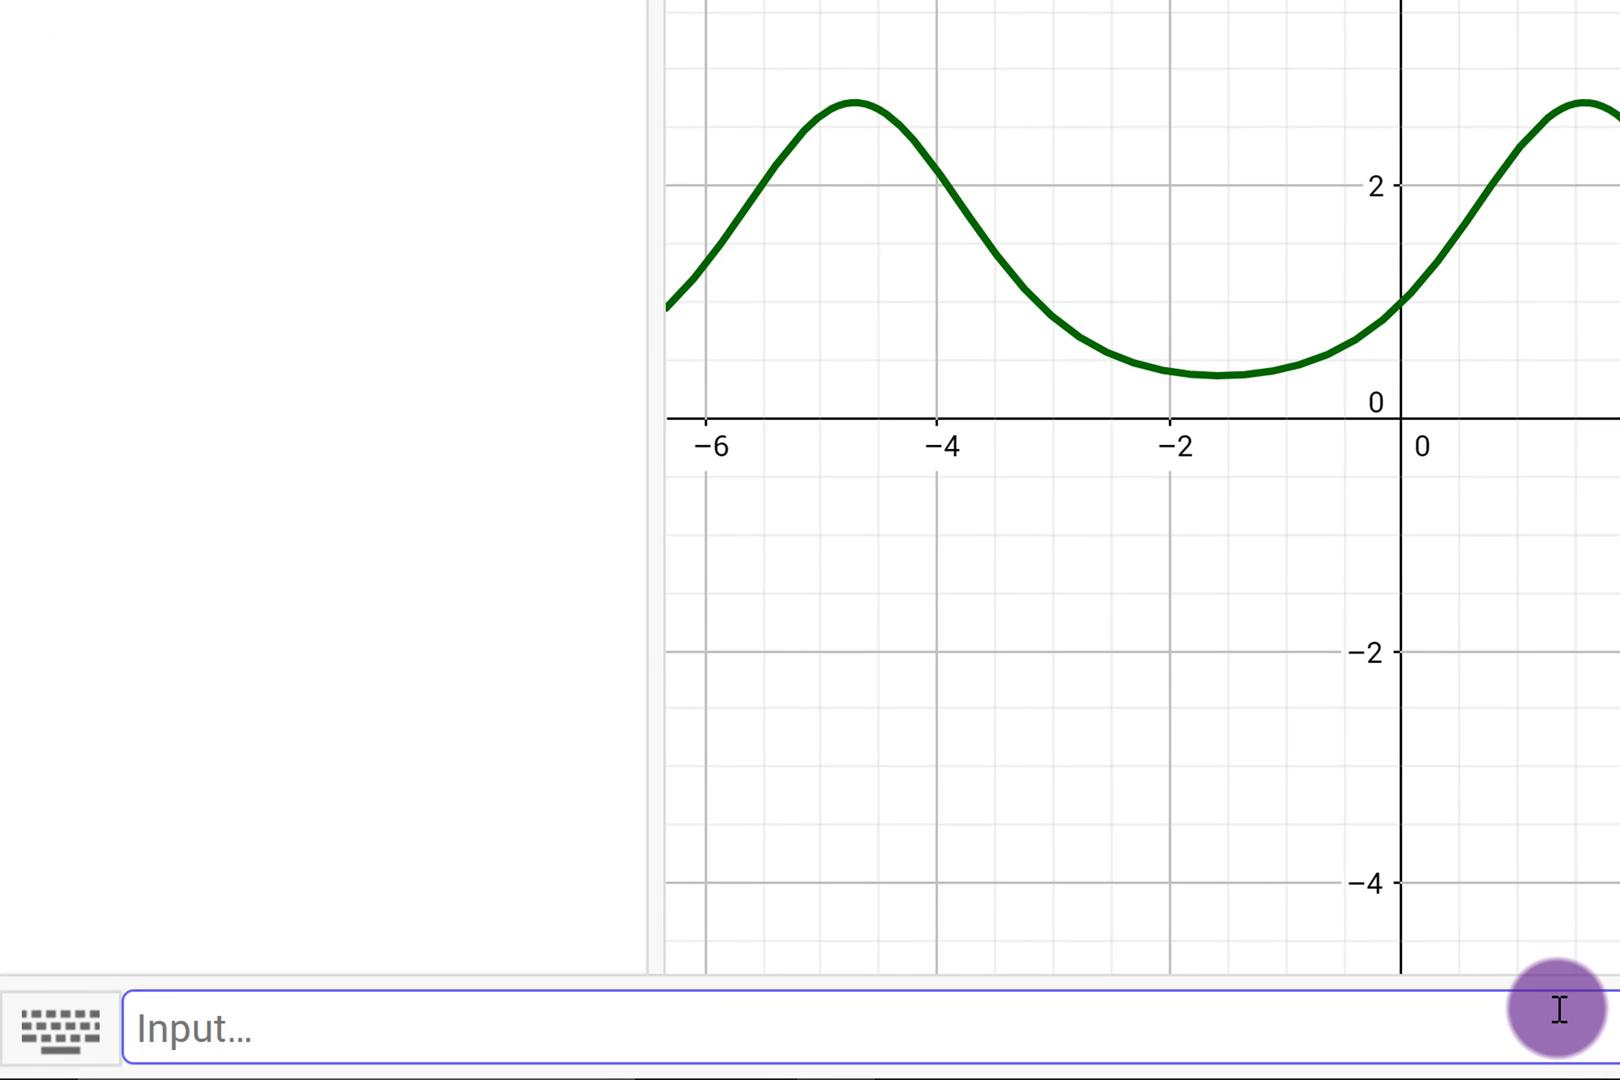
type("g(")
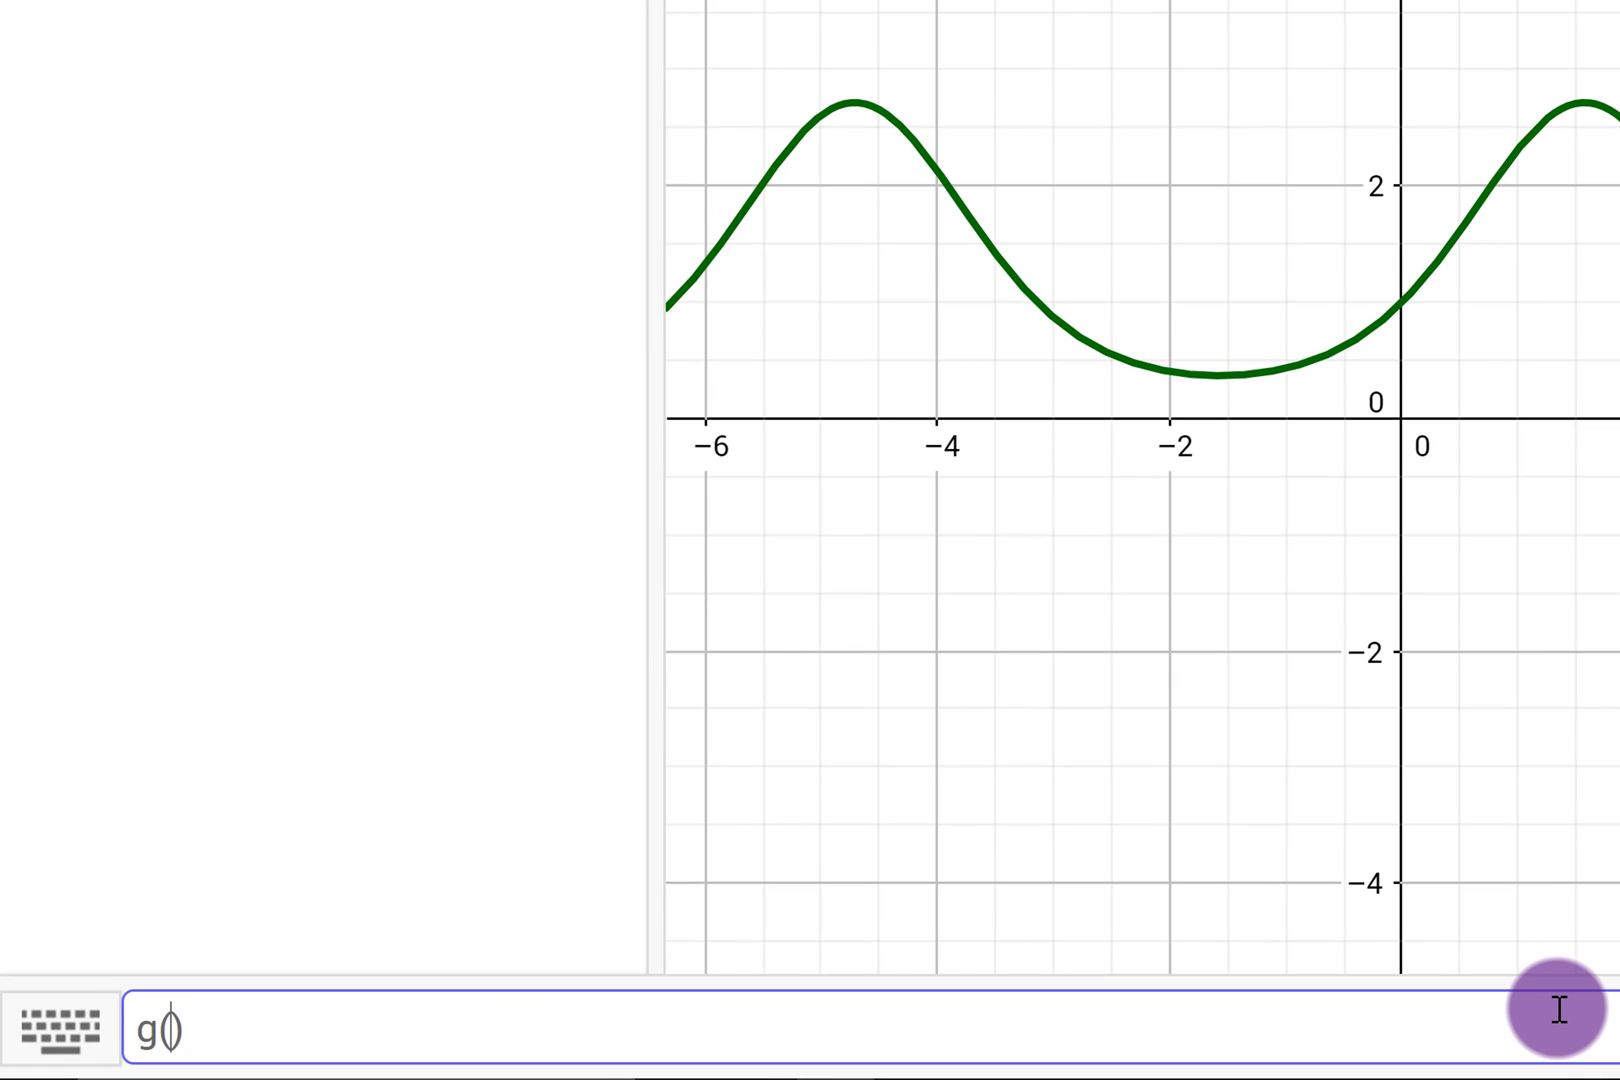
type("x) = Function")
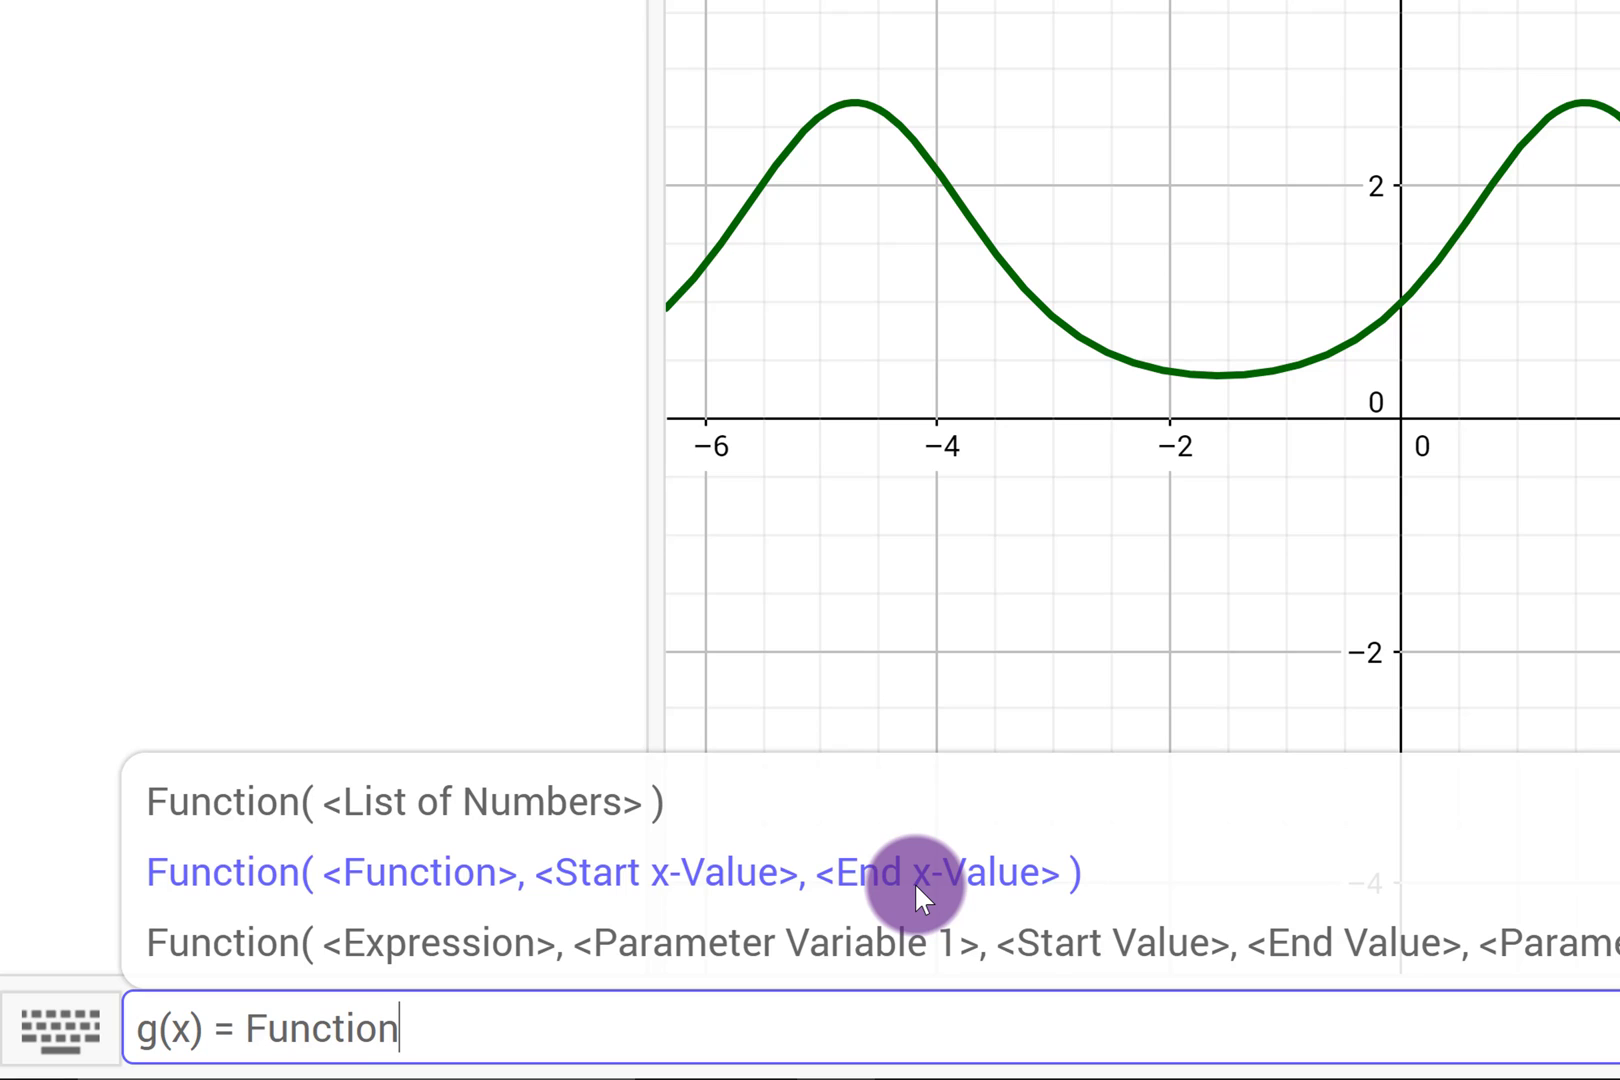
type("(")
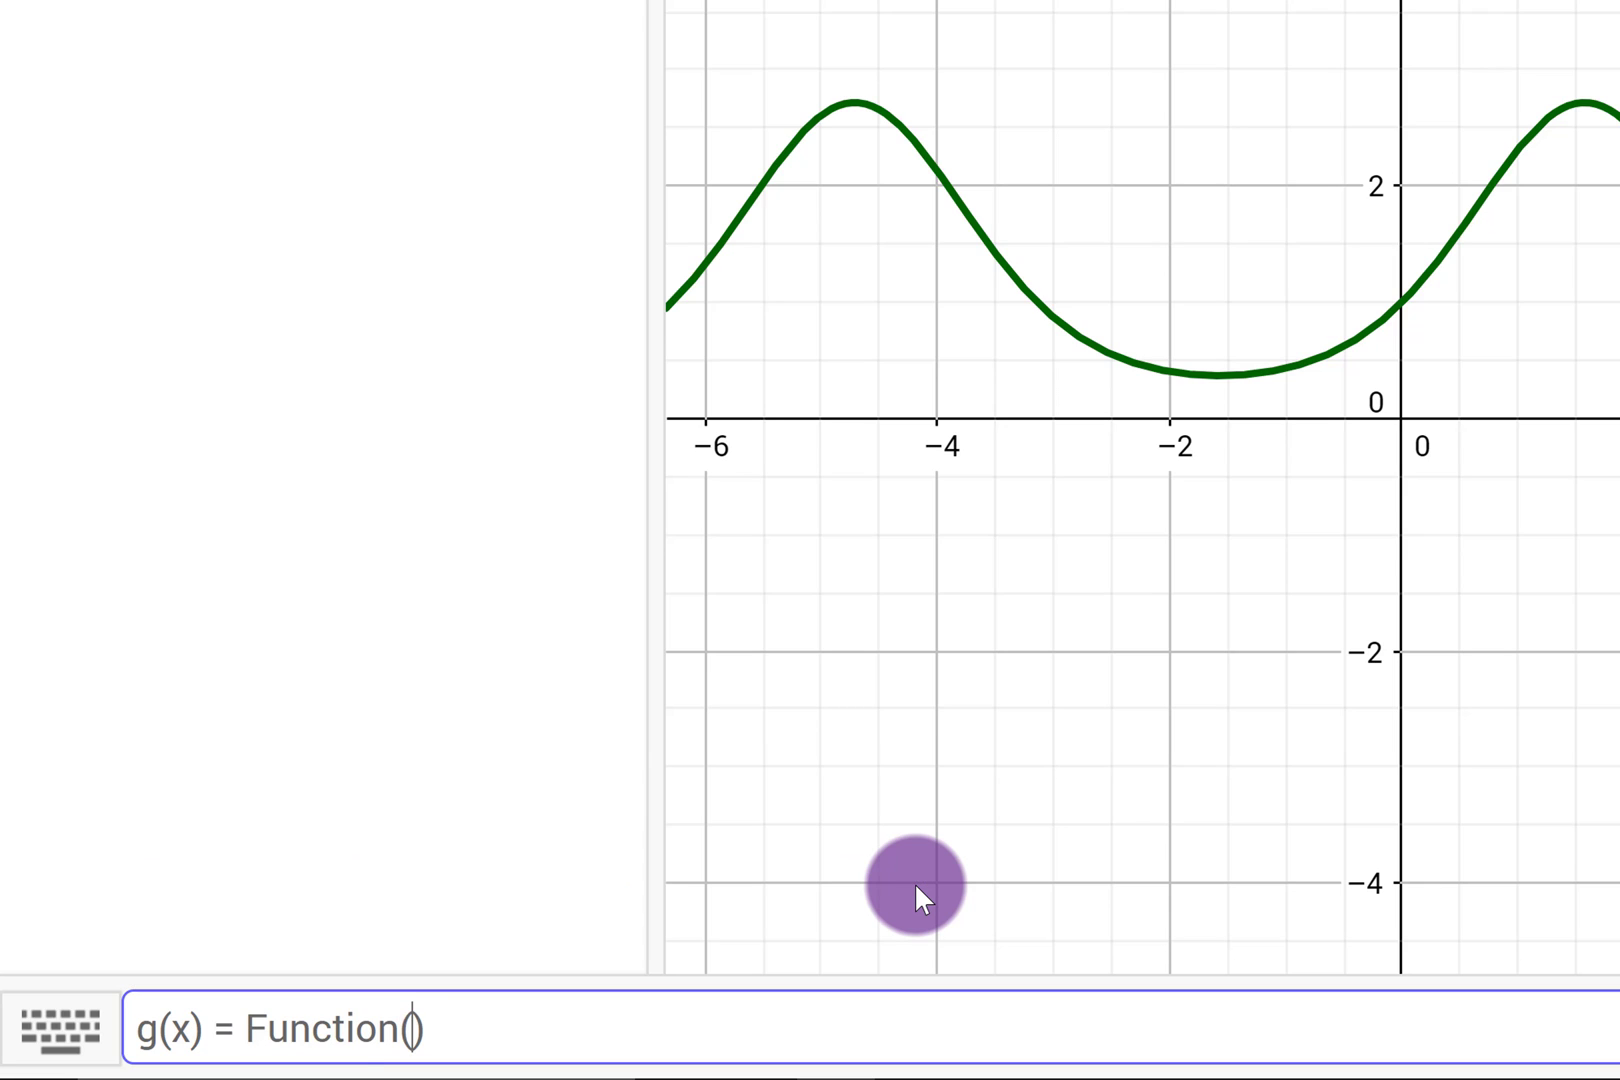
type("x^2, -2, 2")
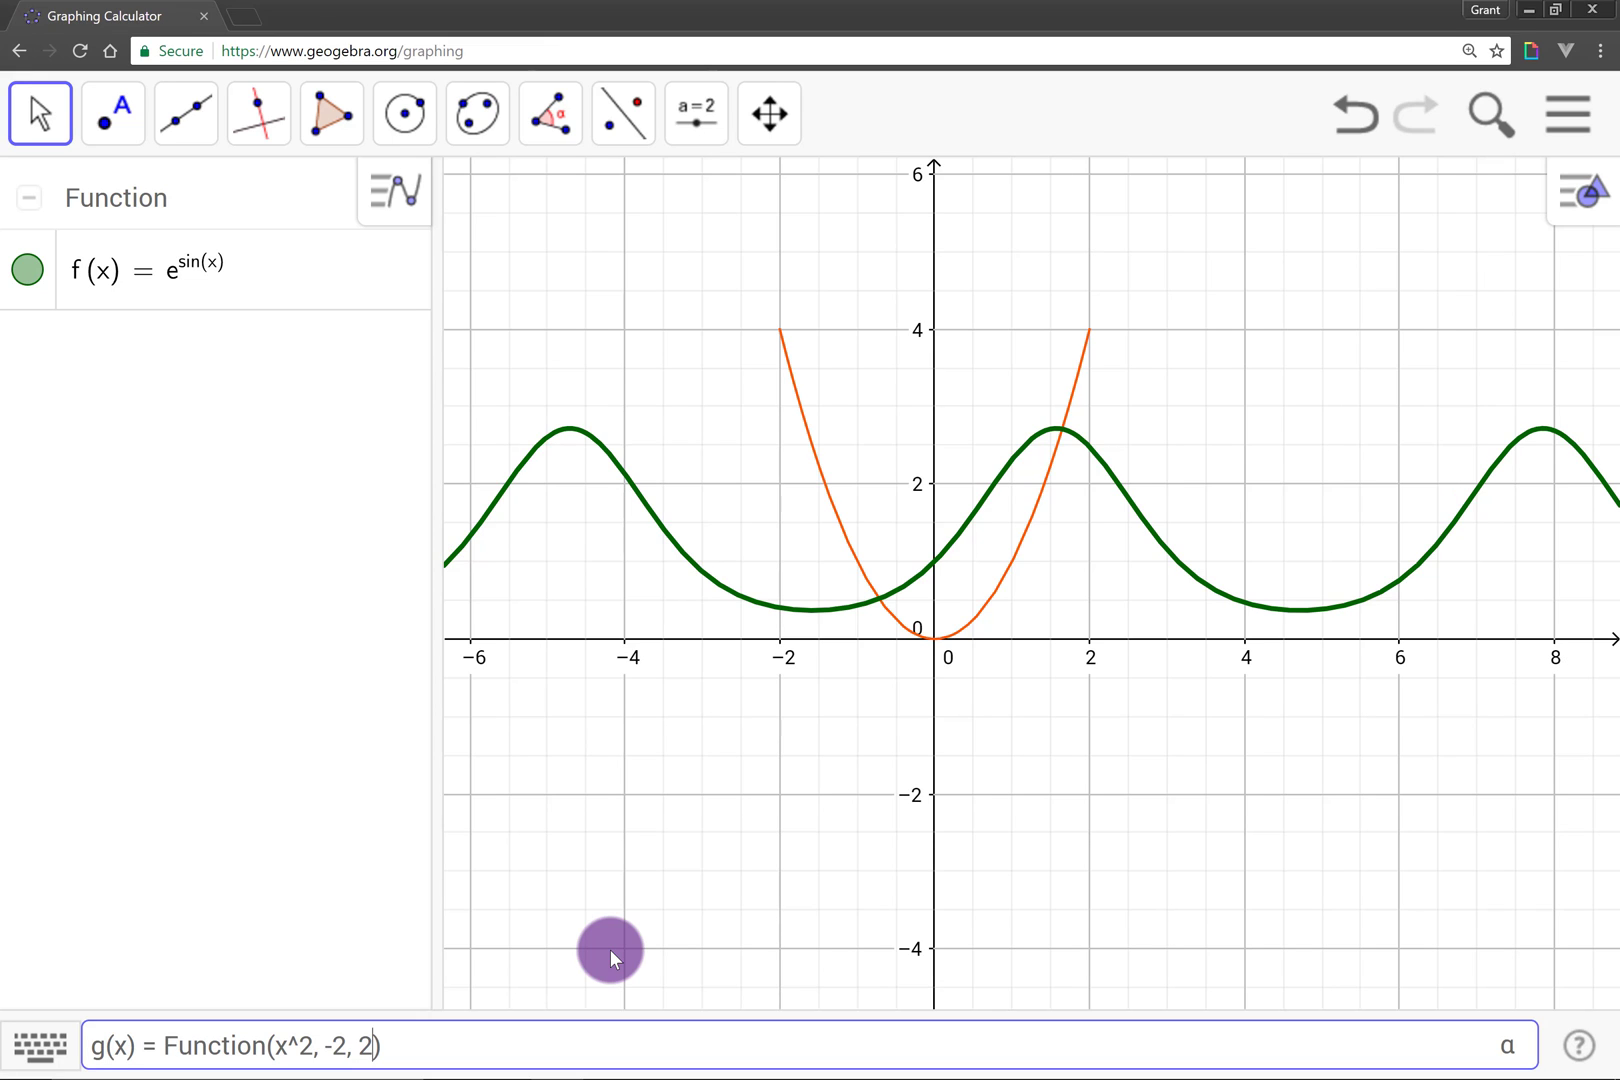
key("Return")
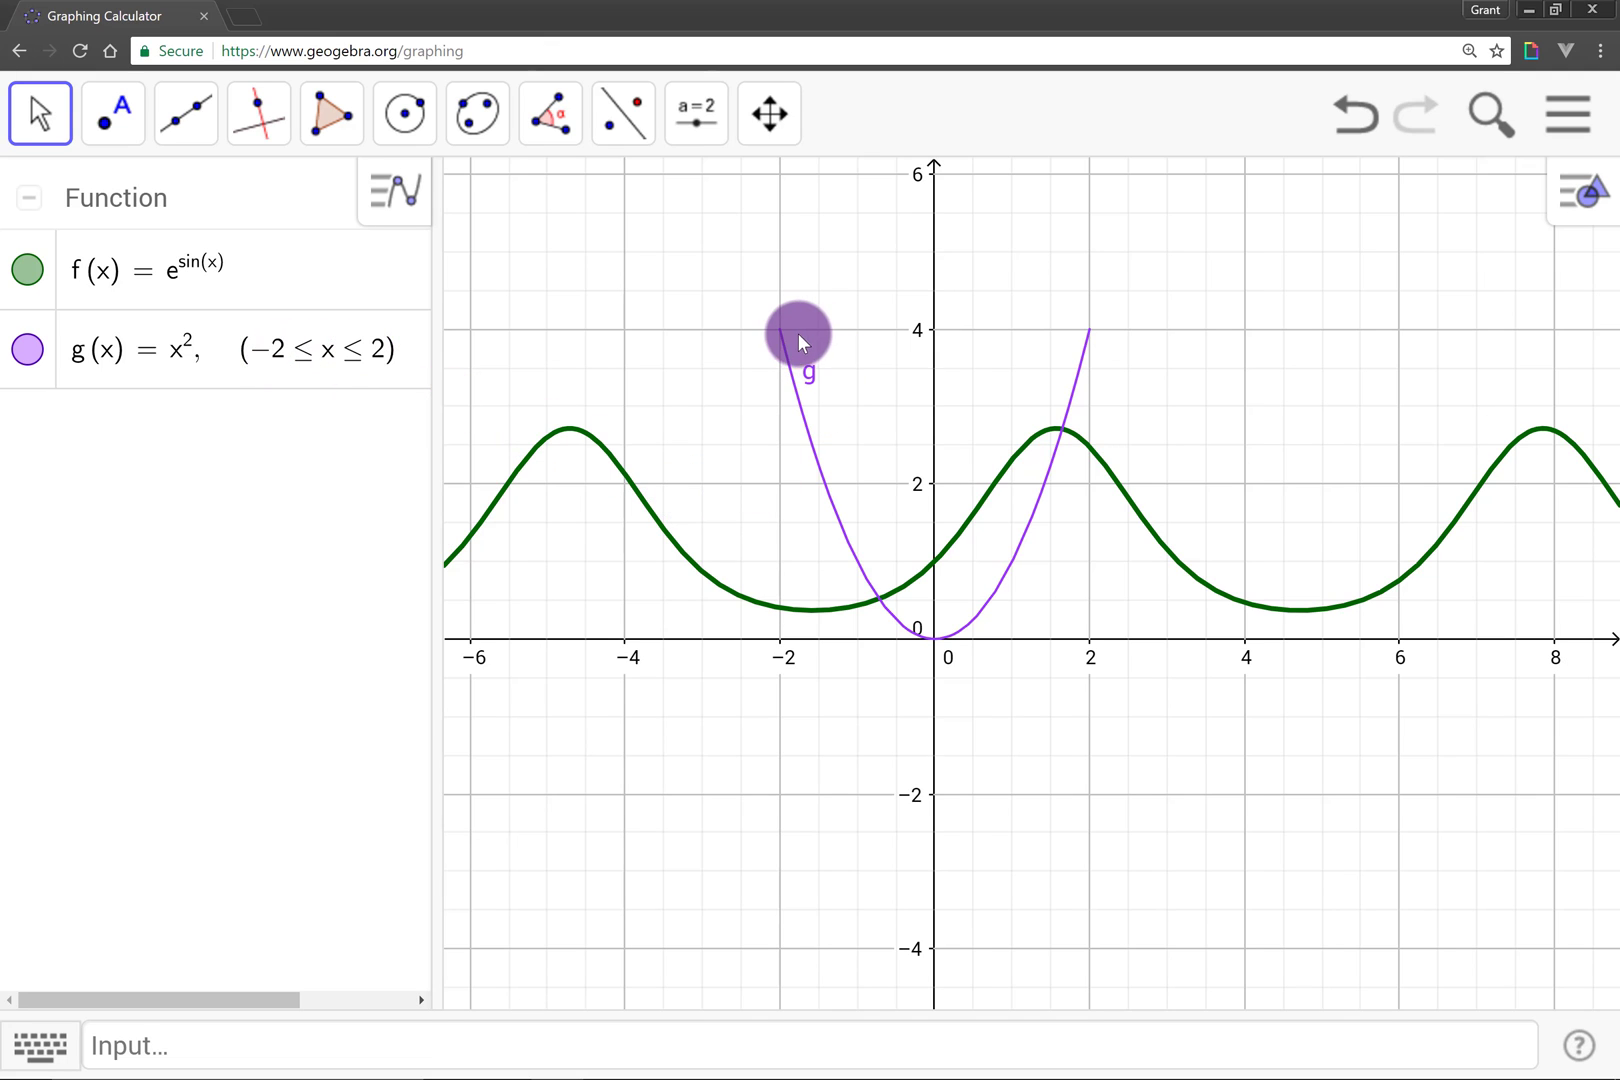
- Hide the parabola g from the graph while keeping its definition
left_click(1081, 361)
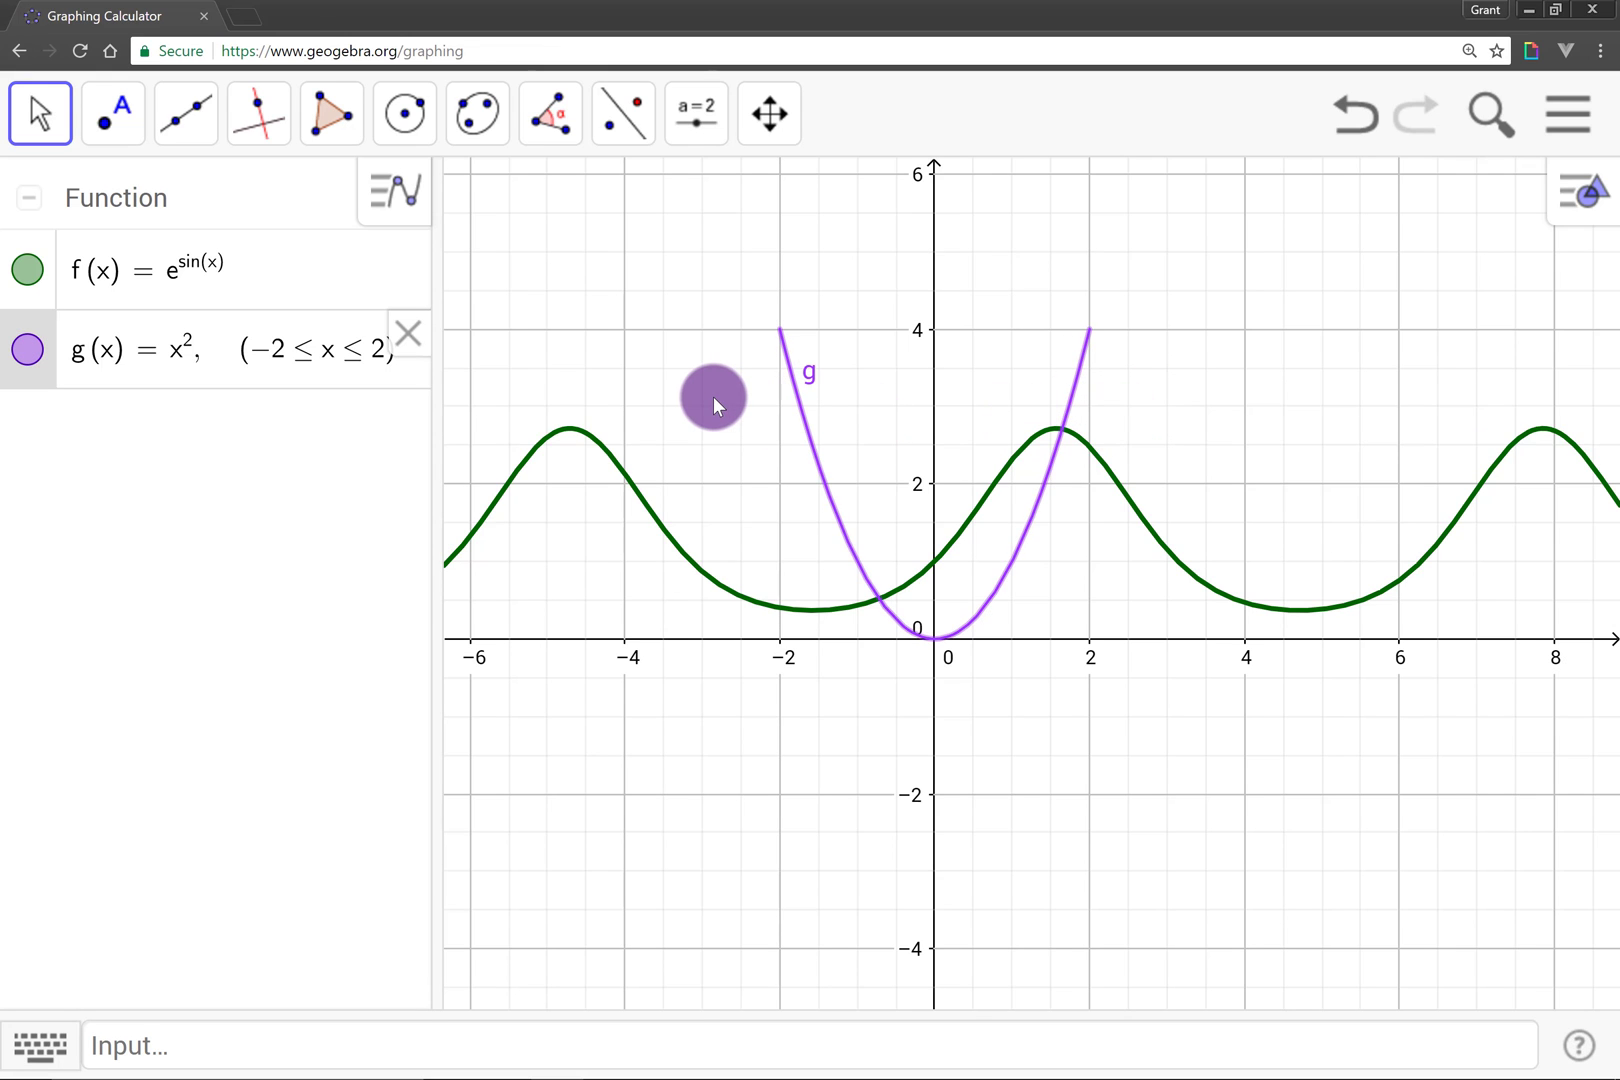
left_click_drag(713, 396, 744, 400)
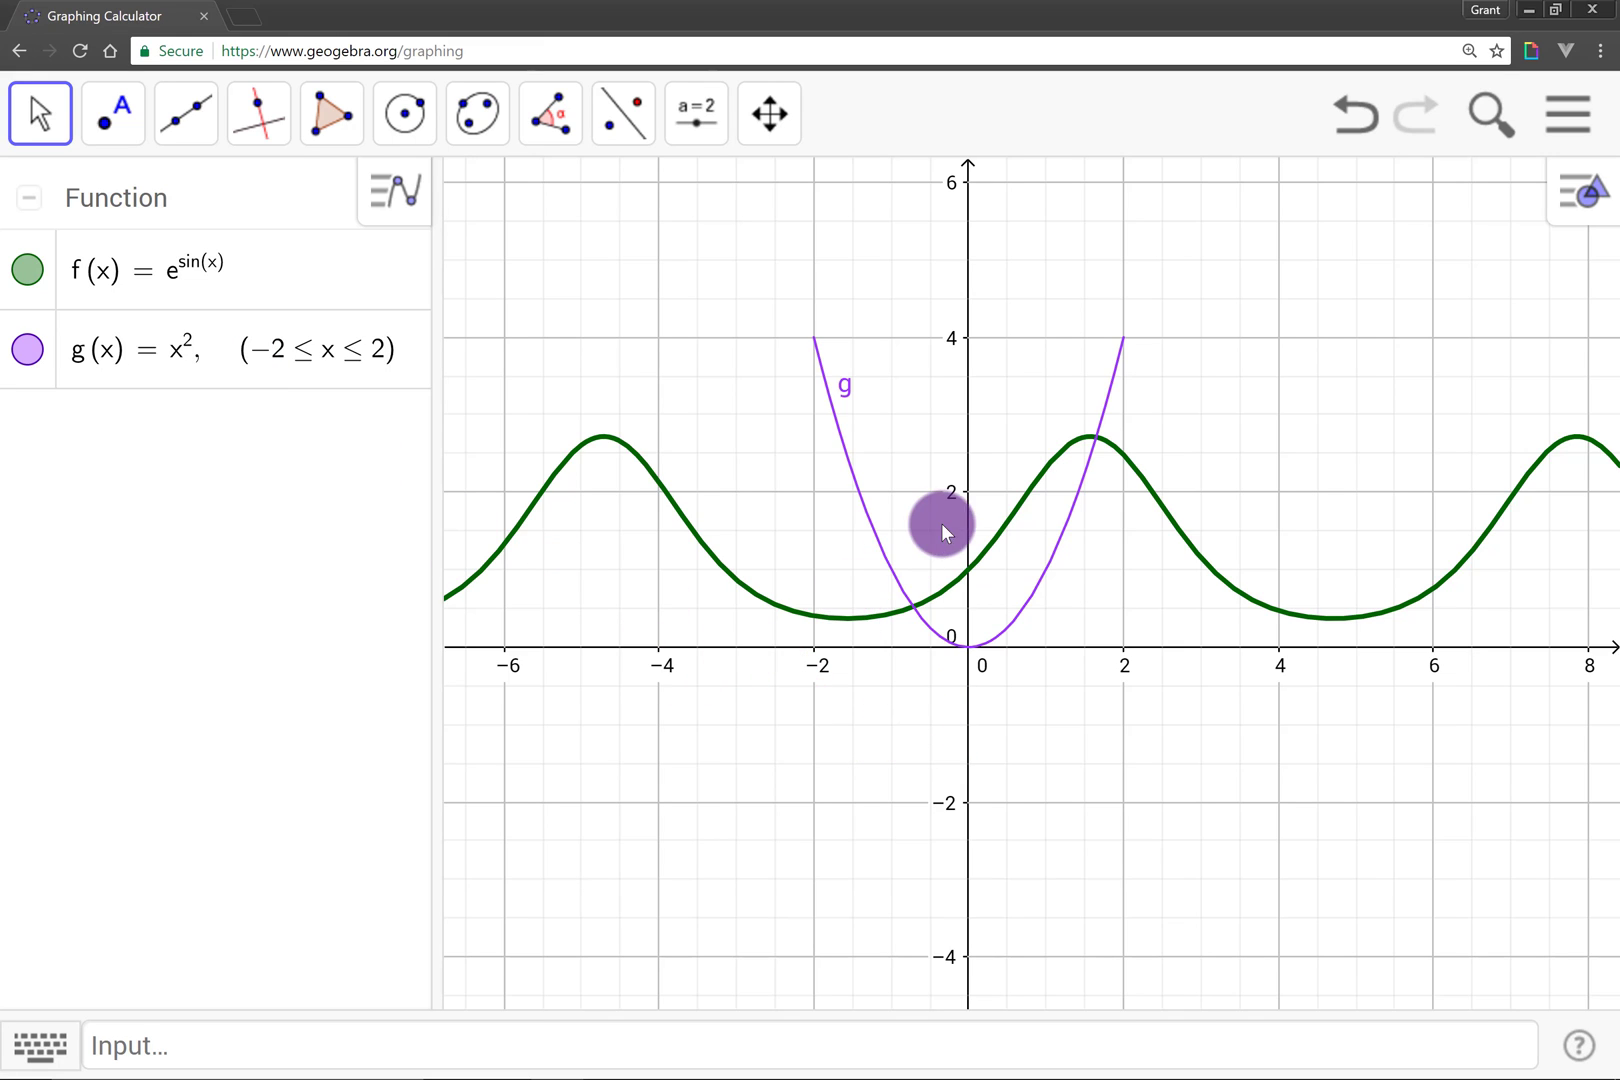
left_click(28, 350)
left_click_drag(713, 432, 740, 443)
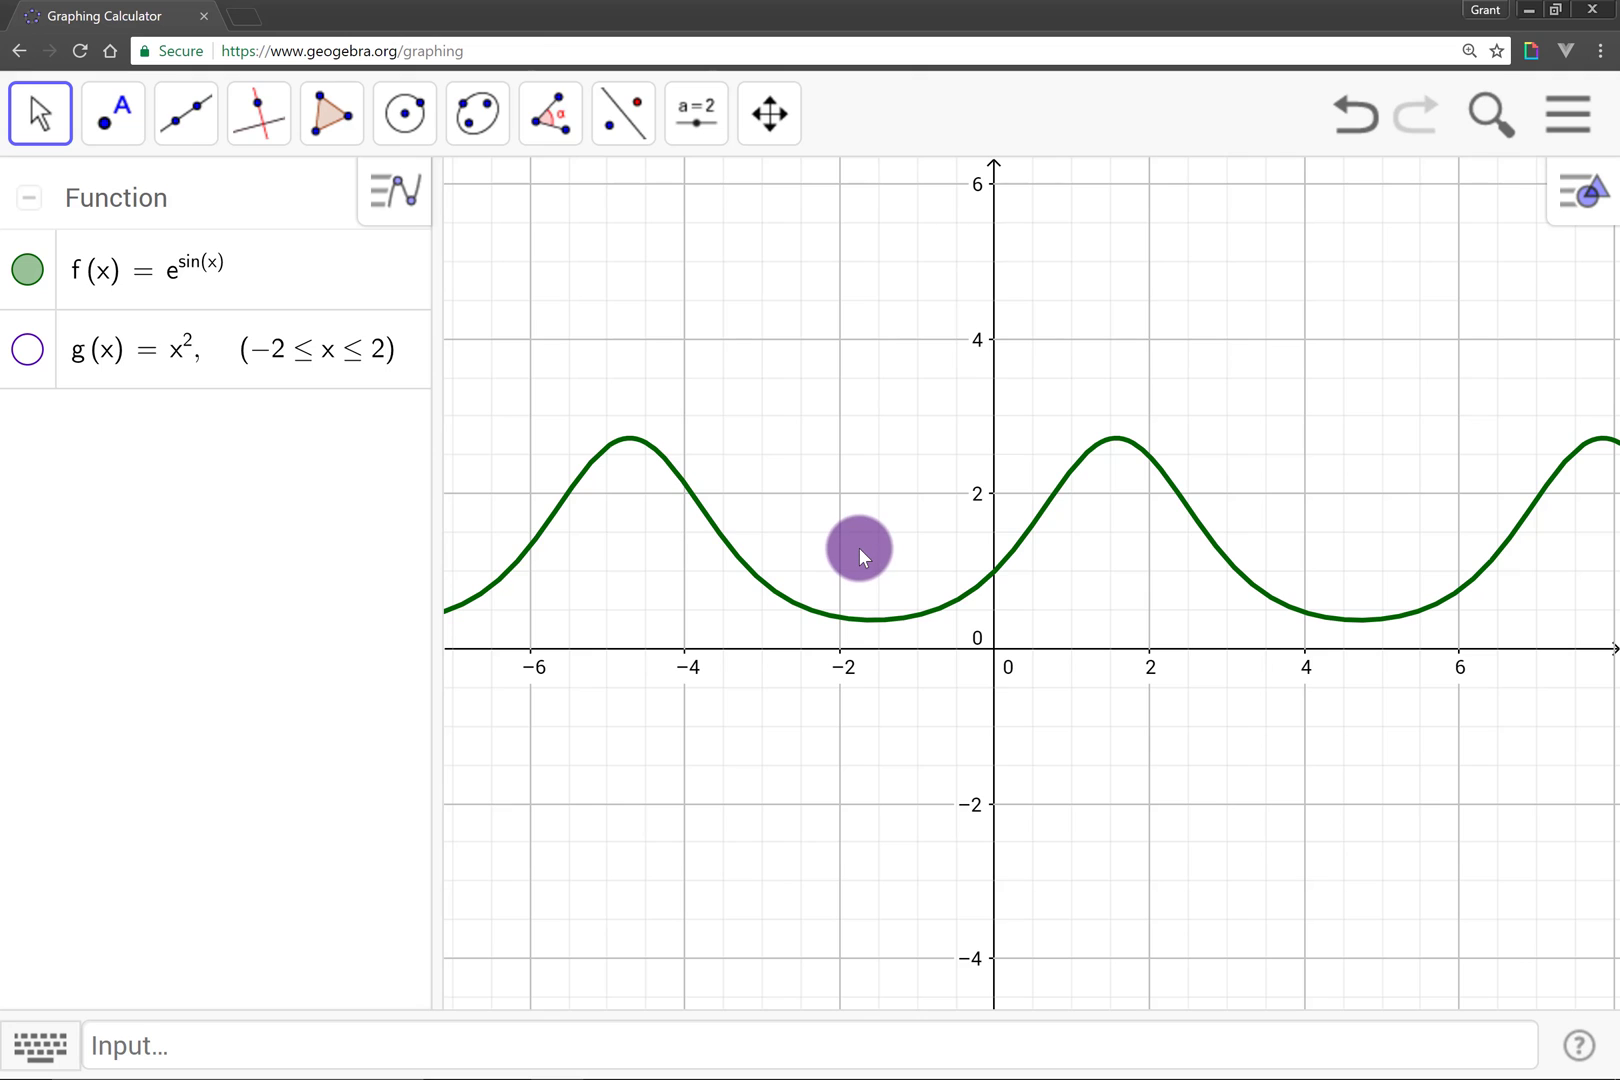
left_click_drag(835, 550, 785, 569)
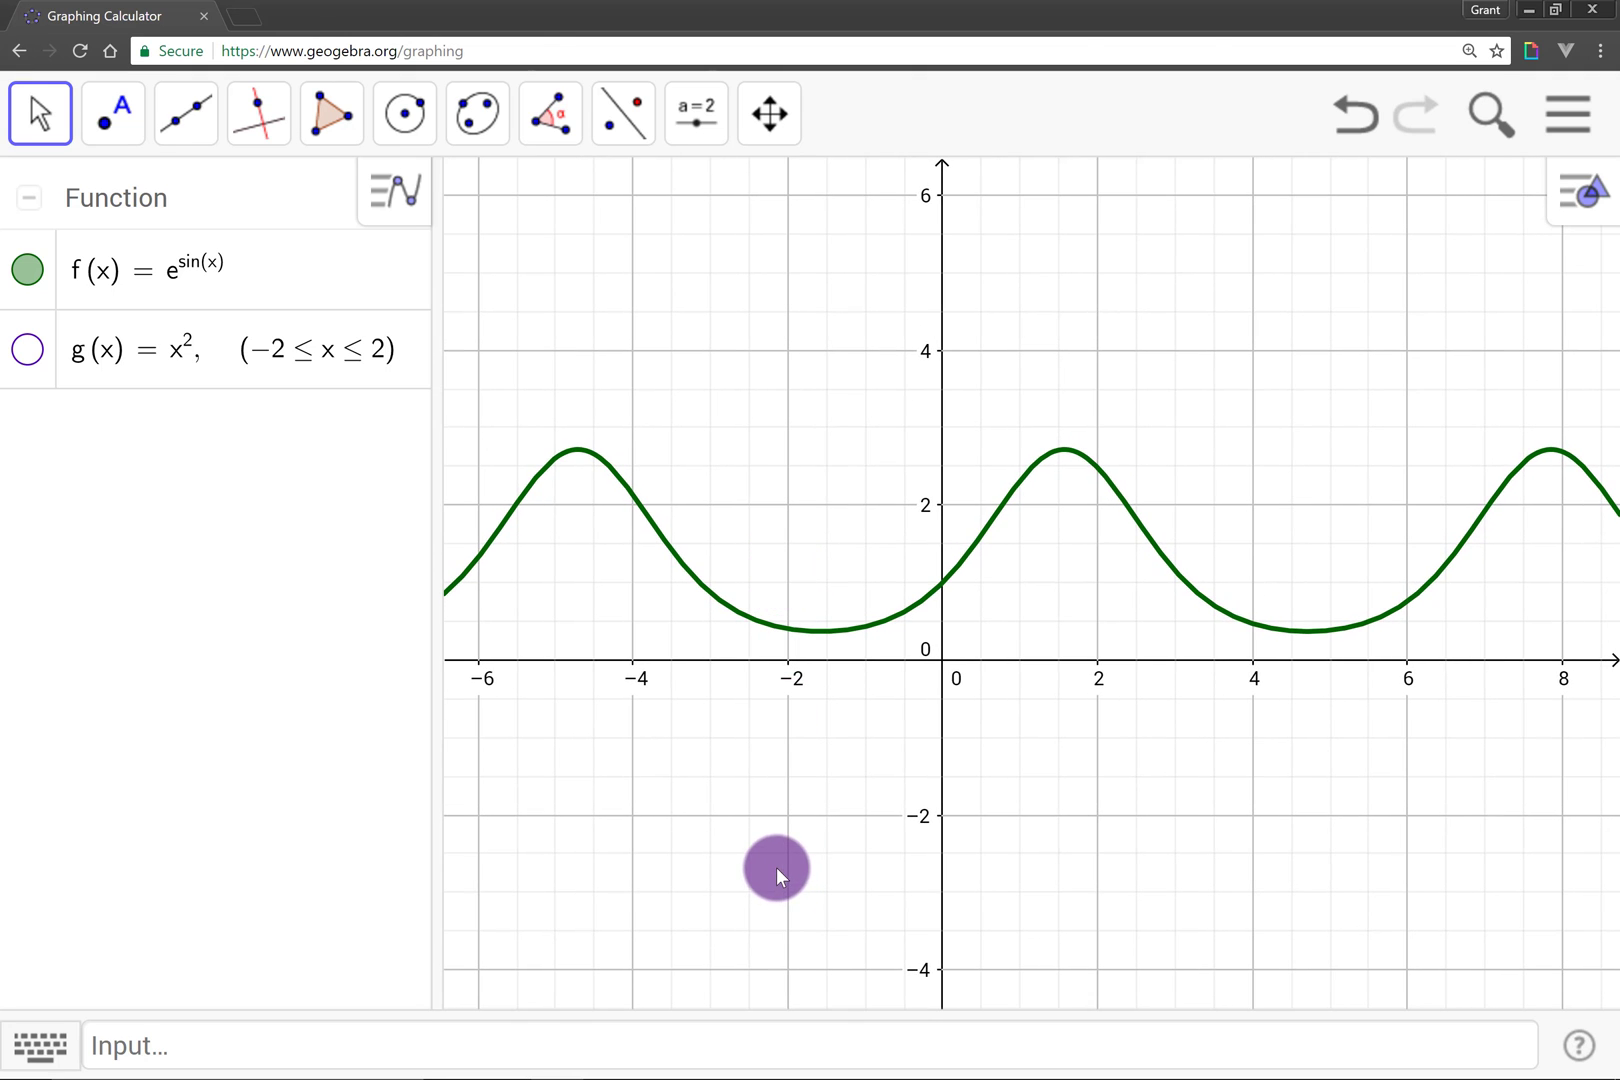
- Create a slider n running from -3 to 3 with increment 0.001 using the Slider command
left_click(842, 1040)
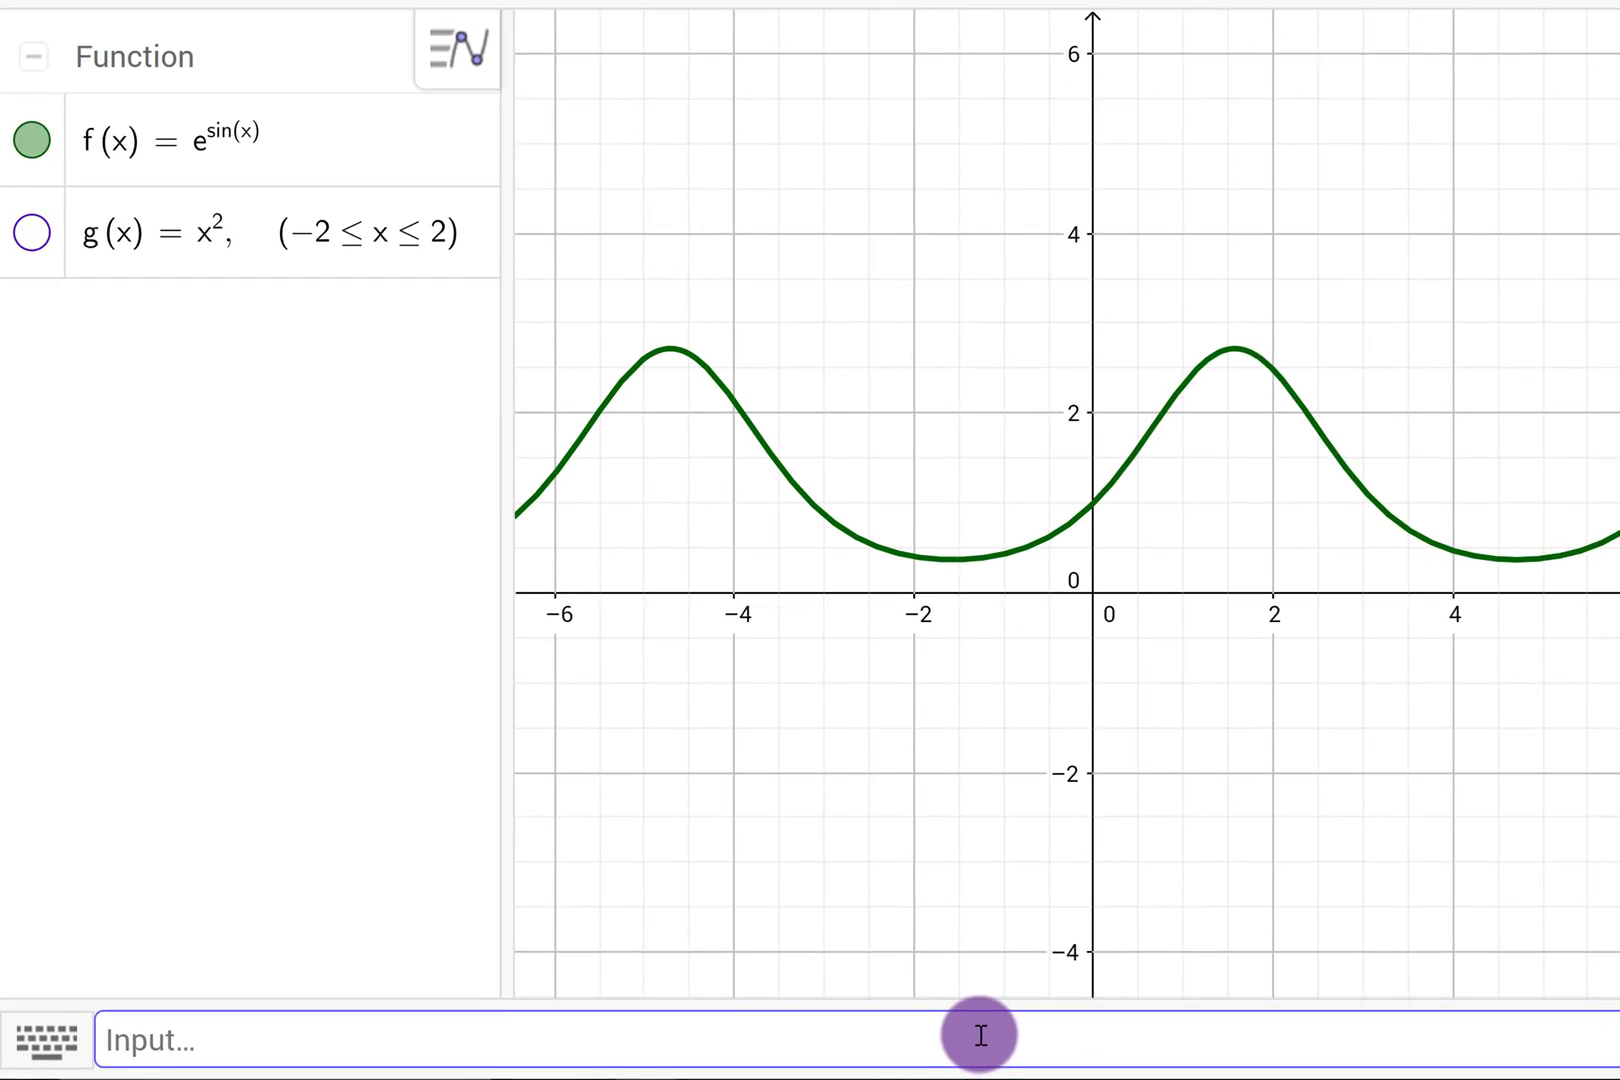
type("n ")
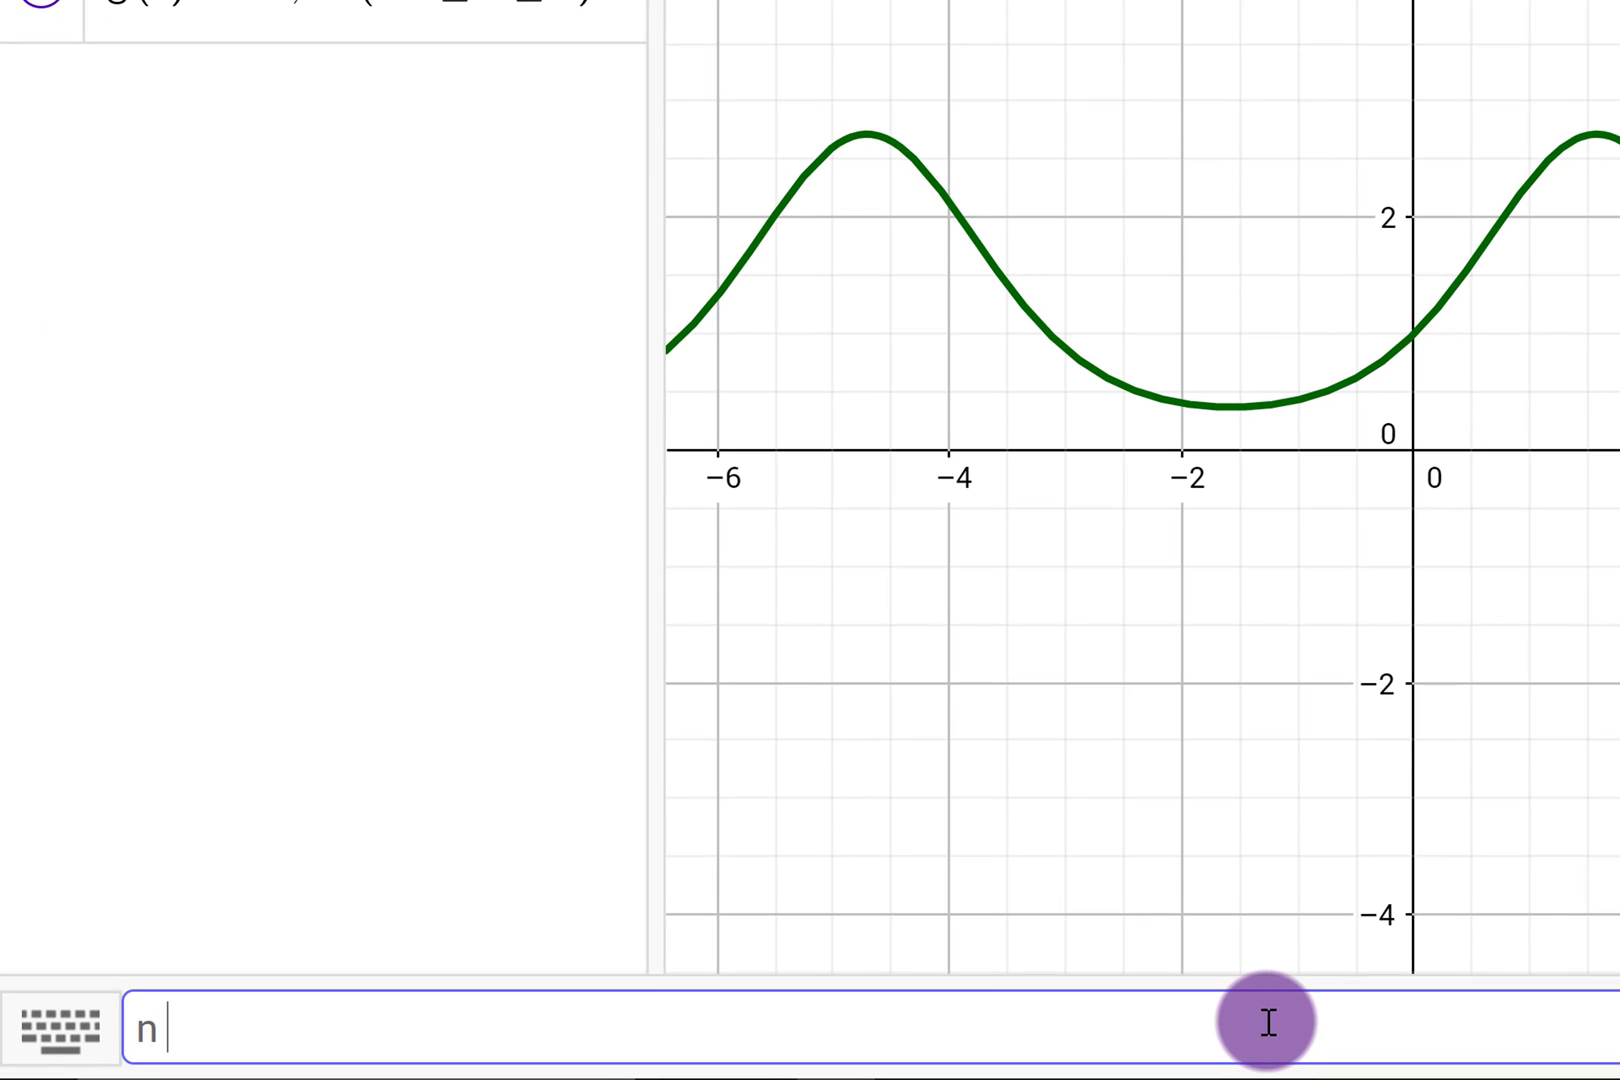
type("= Slider")
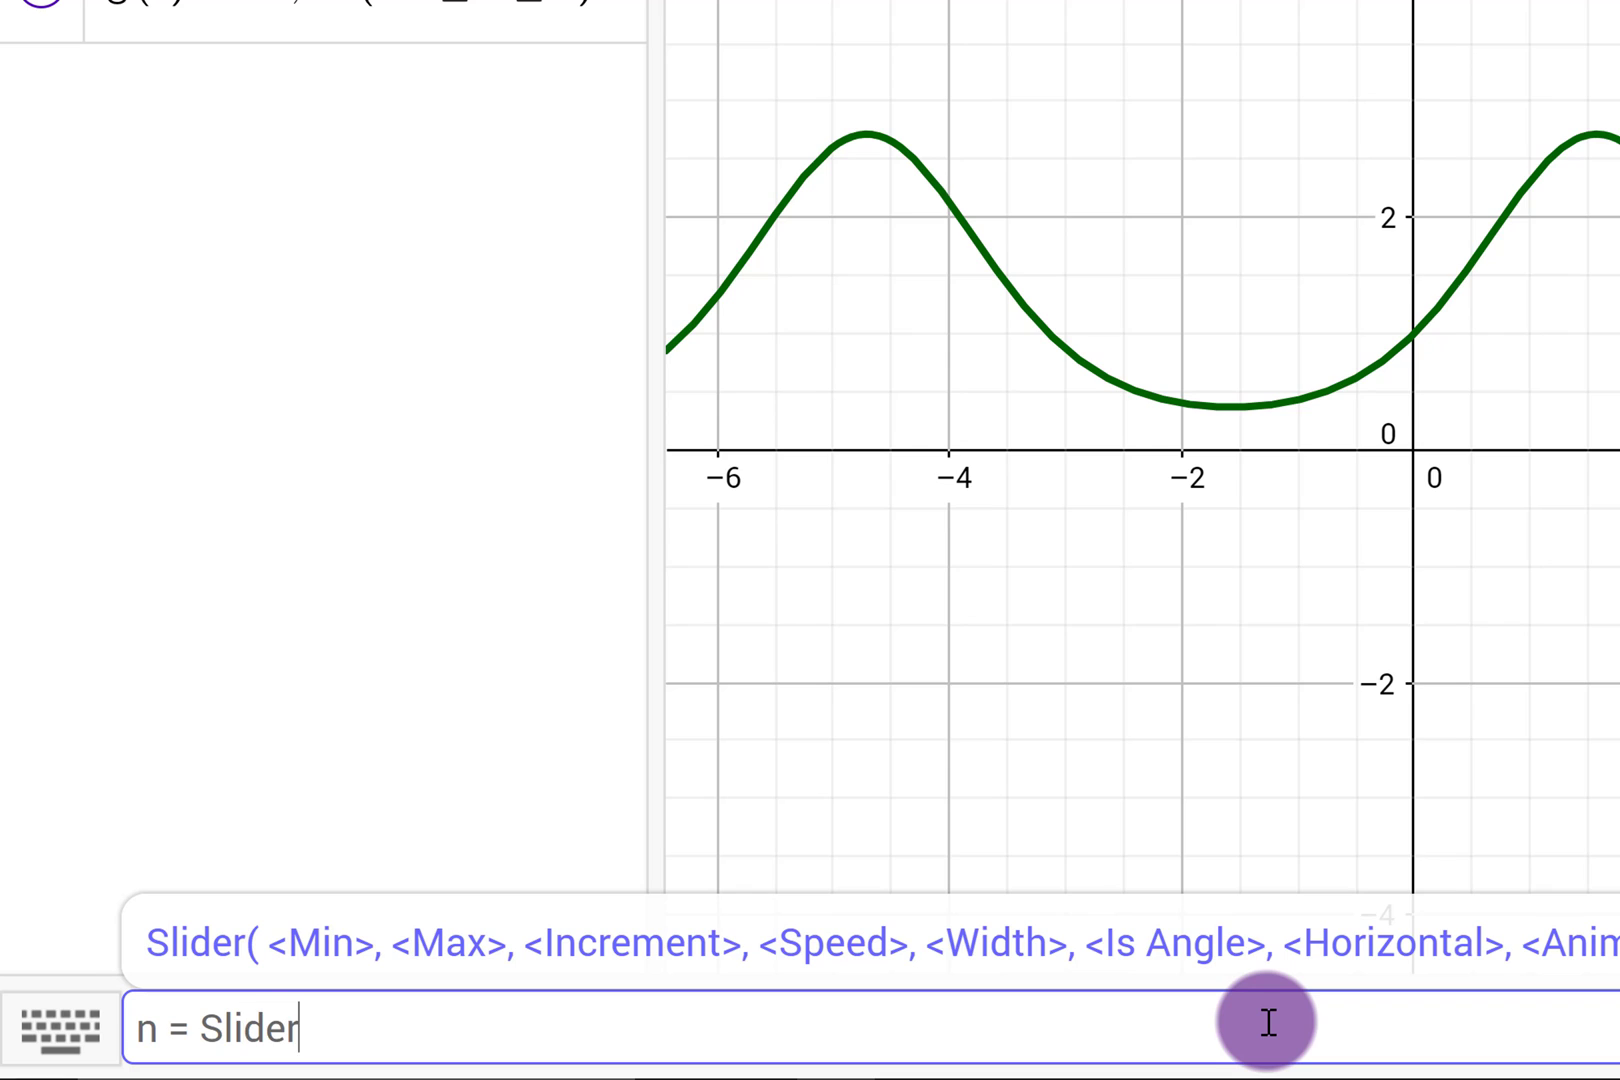
type("(-3, ")
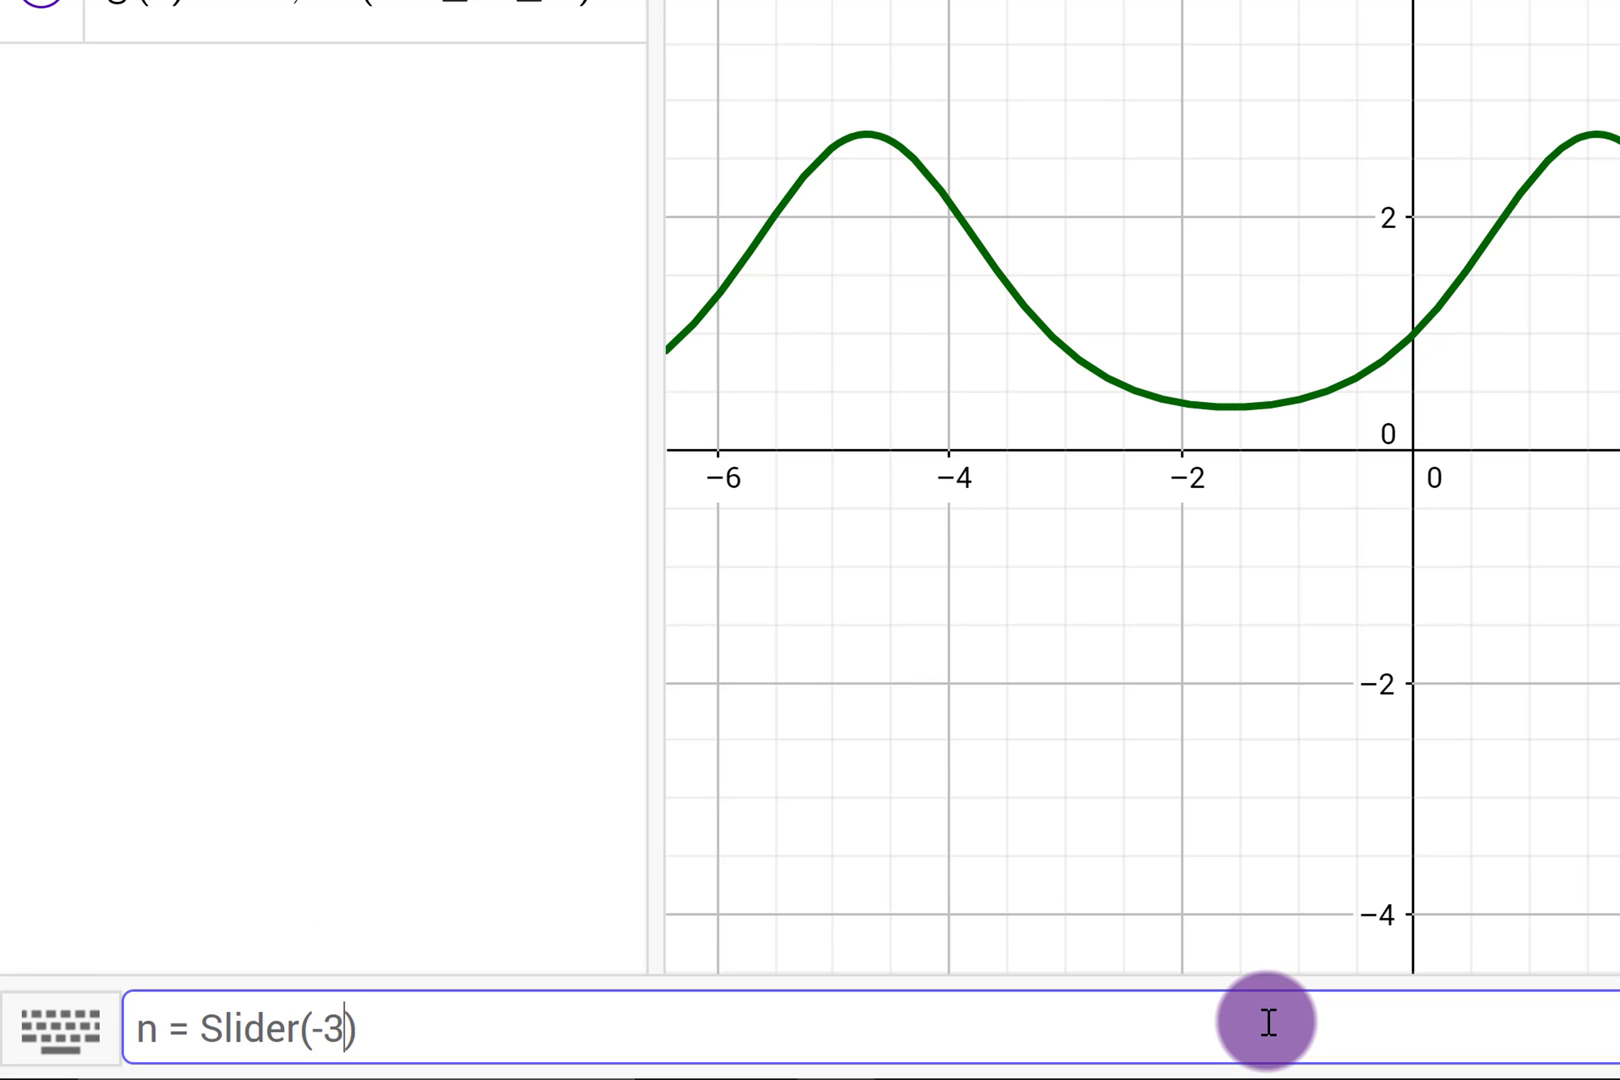
type("3, 0.0001")
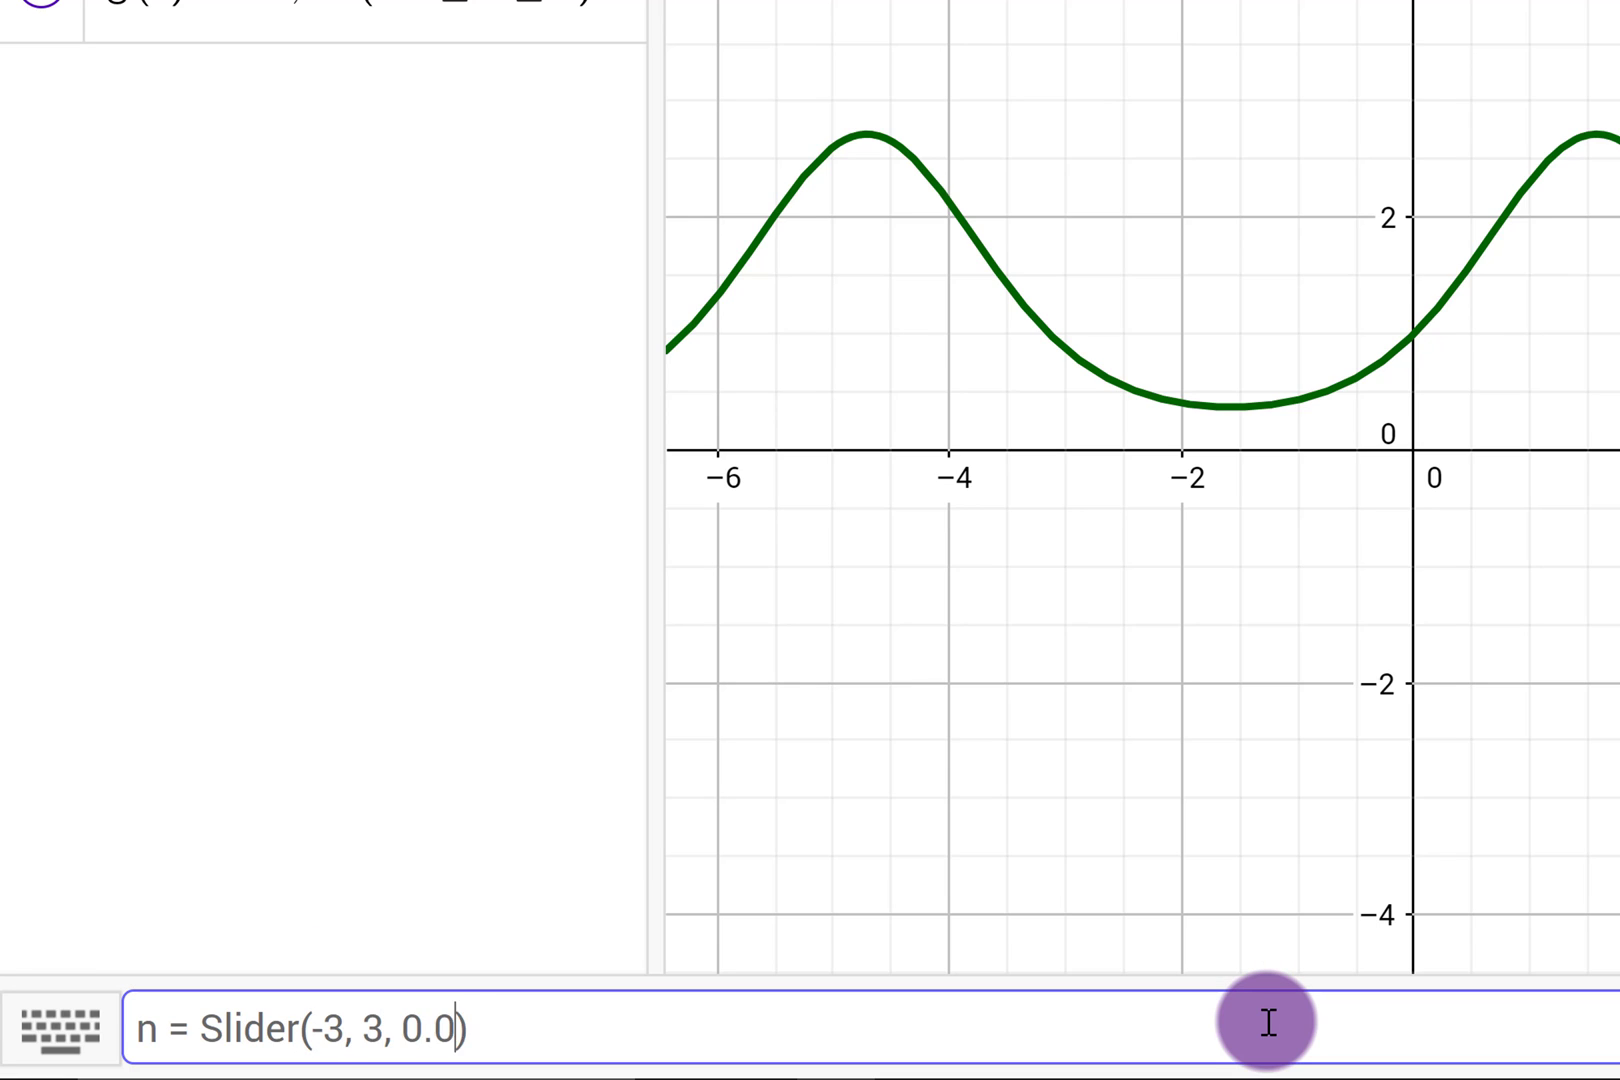
key("BackSpace")
key("BackSpace")
type("1")
key("Return")
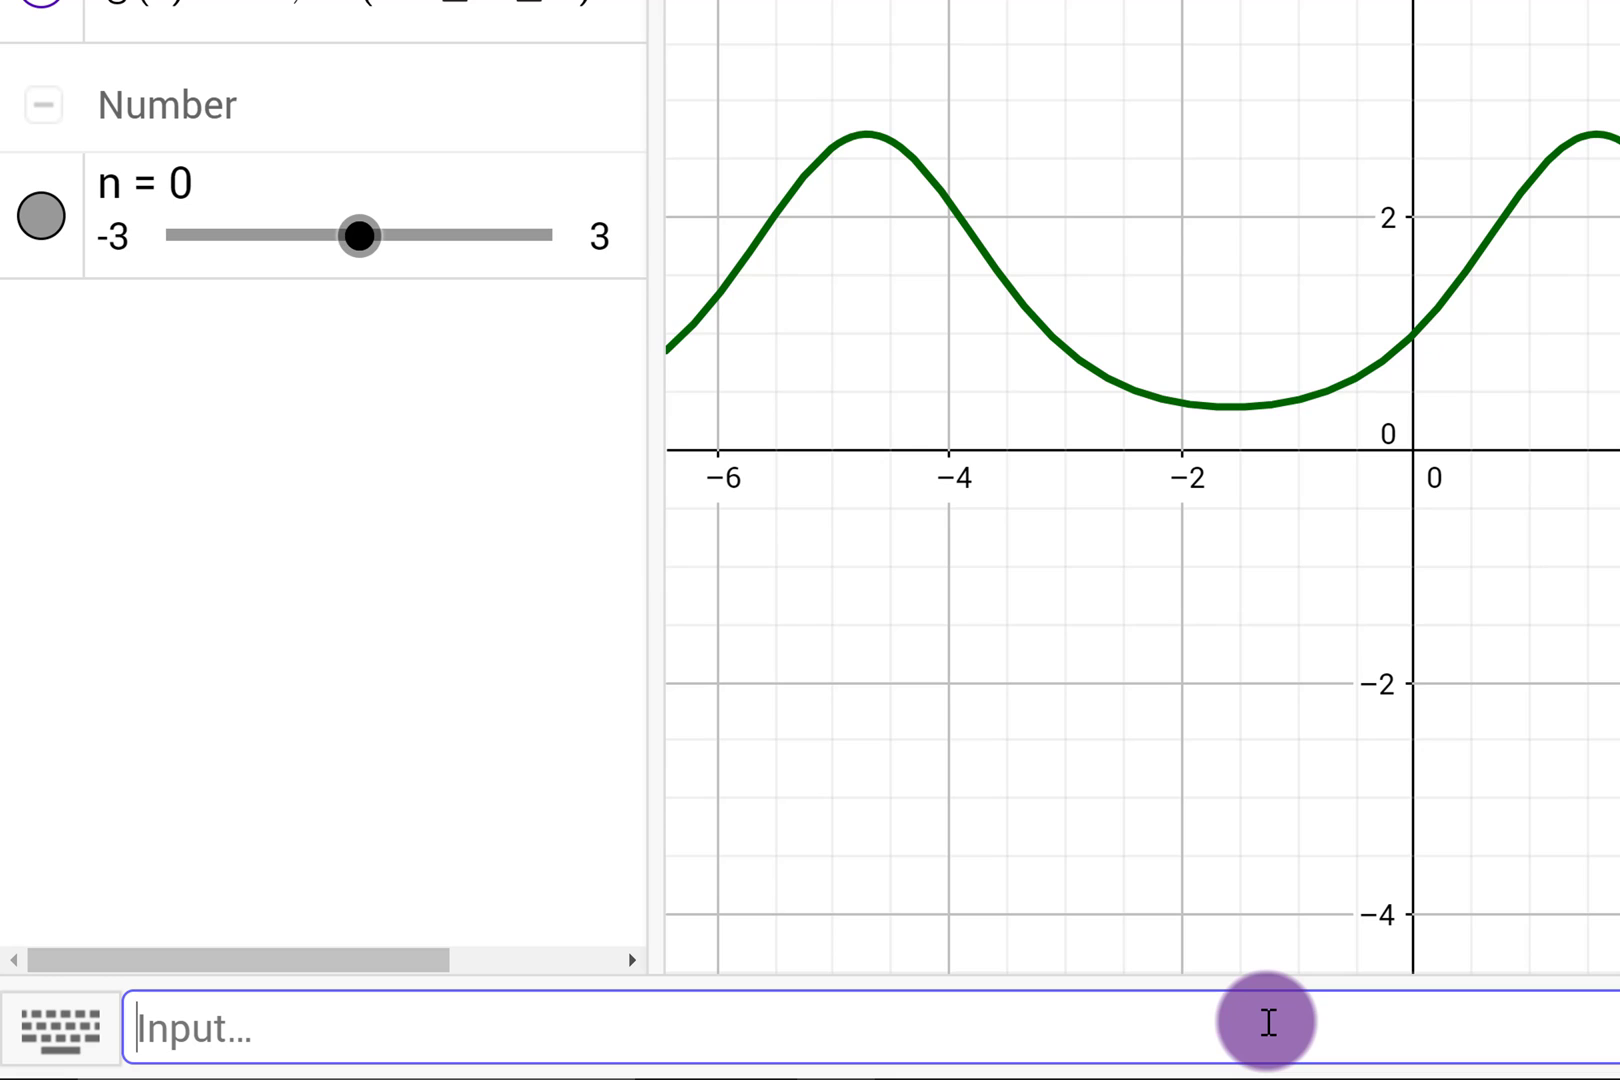
- Plot the point P = (n, f(n)) on the curve and move slider n to about 0.99
type("P = (")
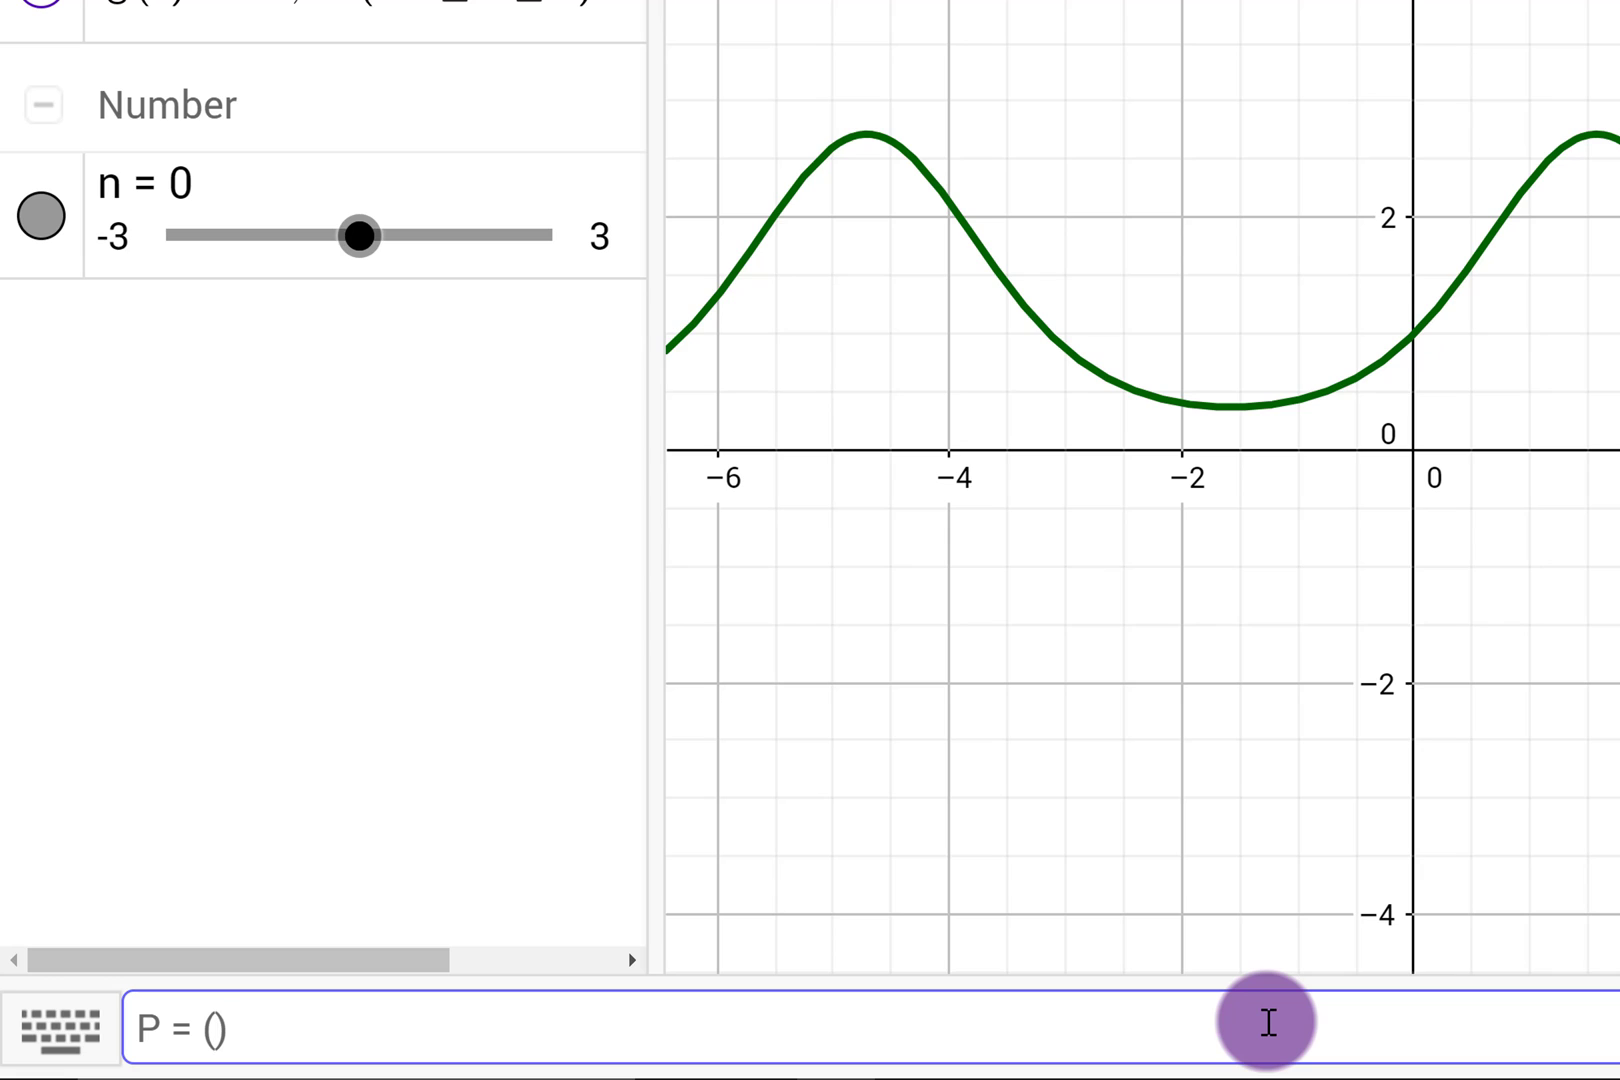
type("n, f(n")
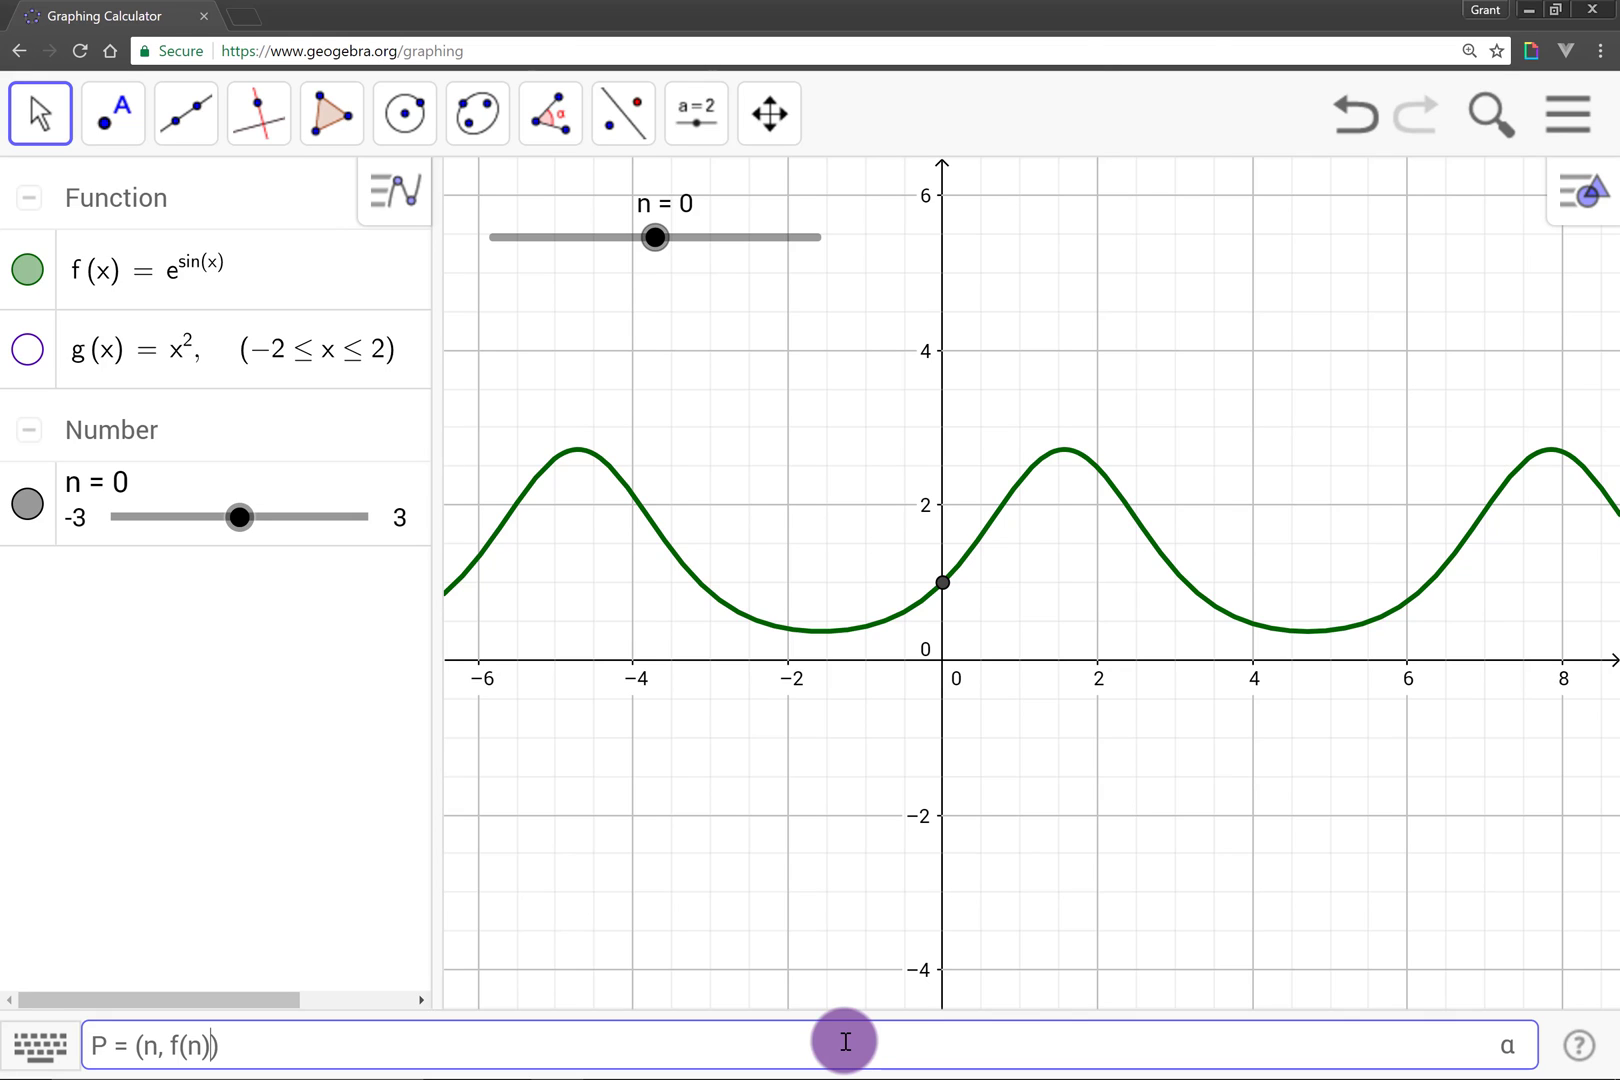
key("Return")
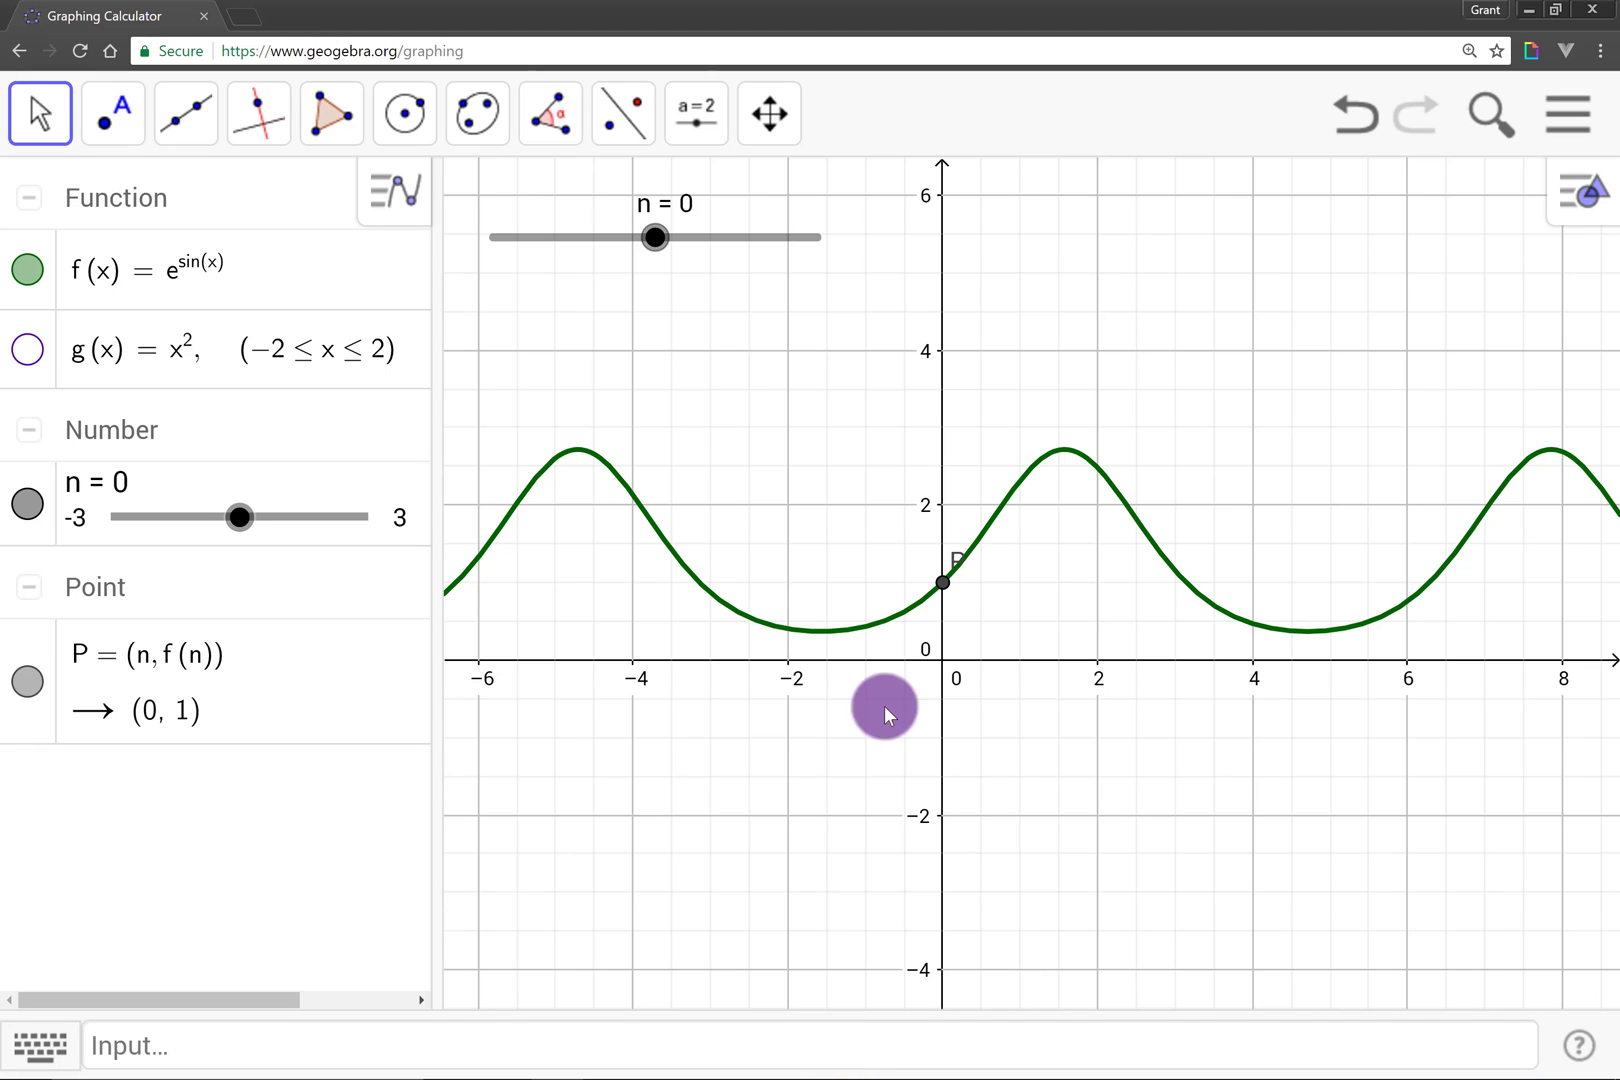
left_click_drag(654, 237, 710, 325)
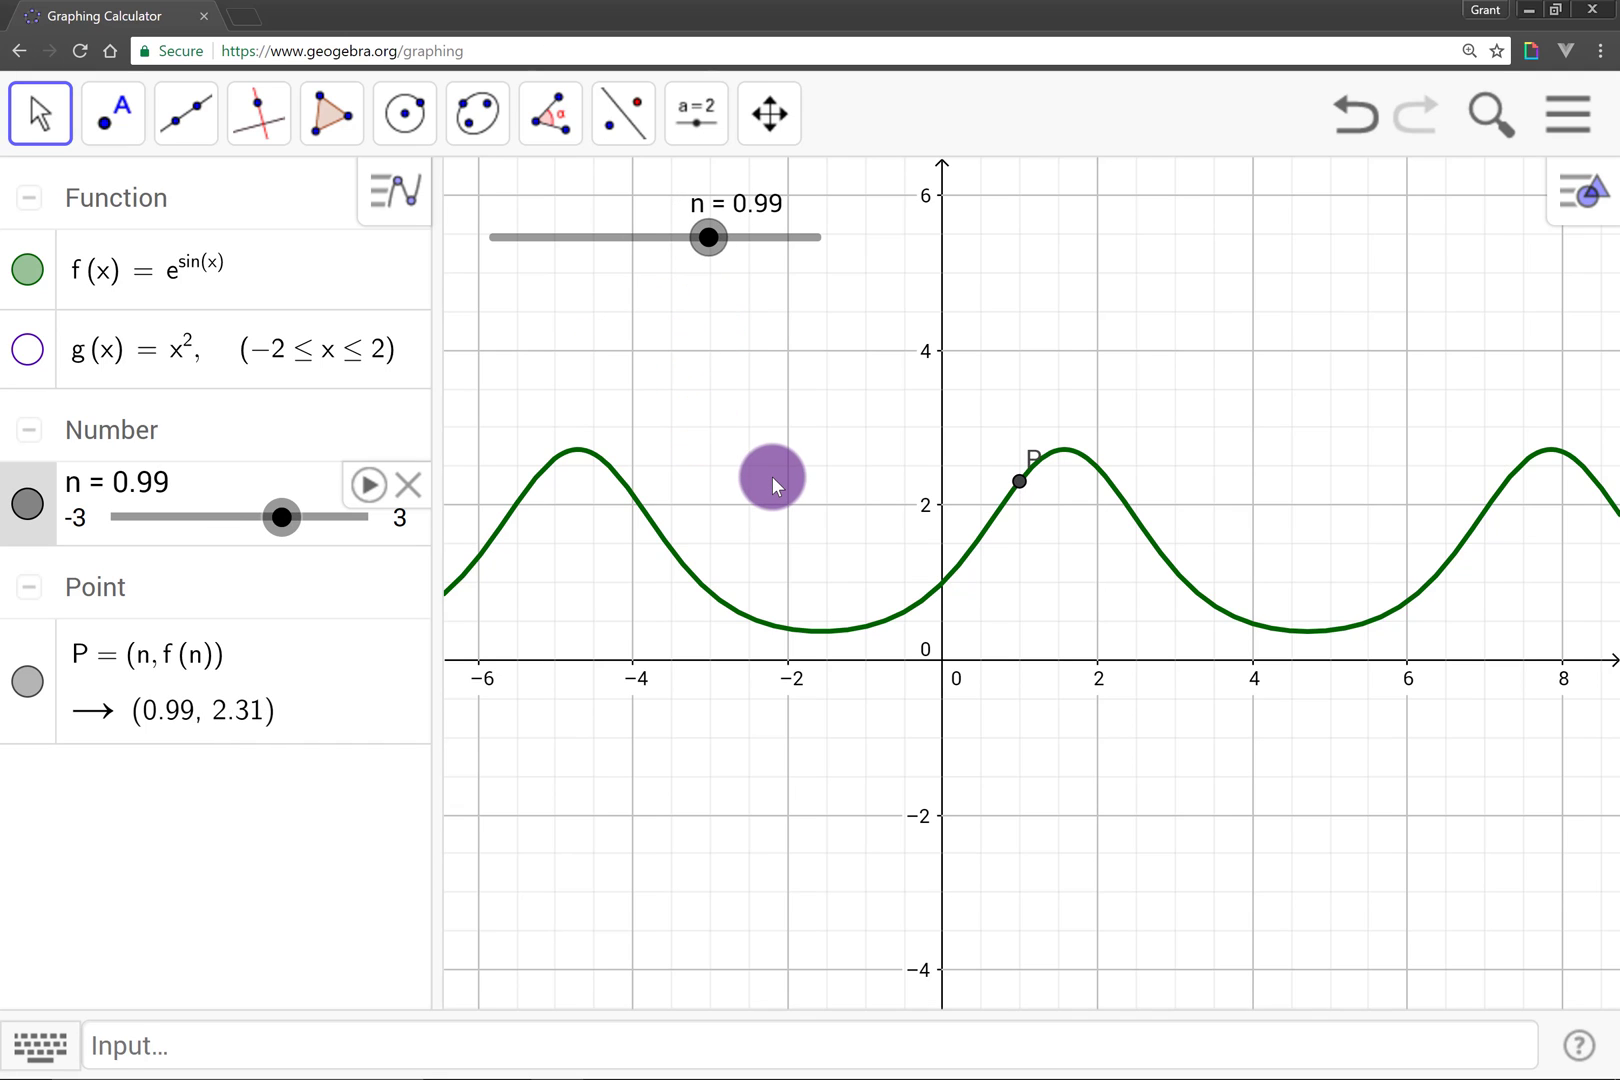